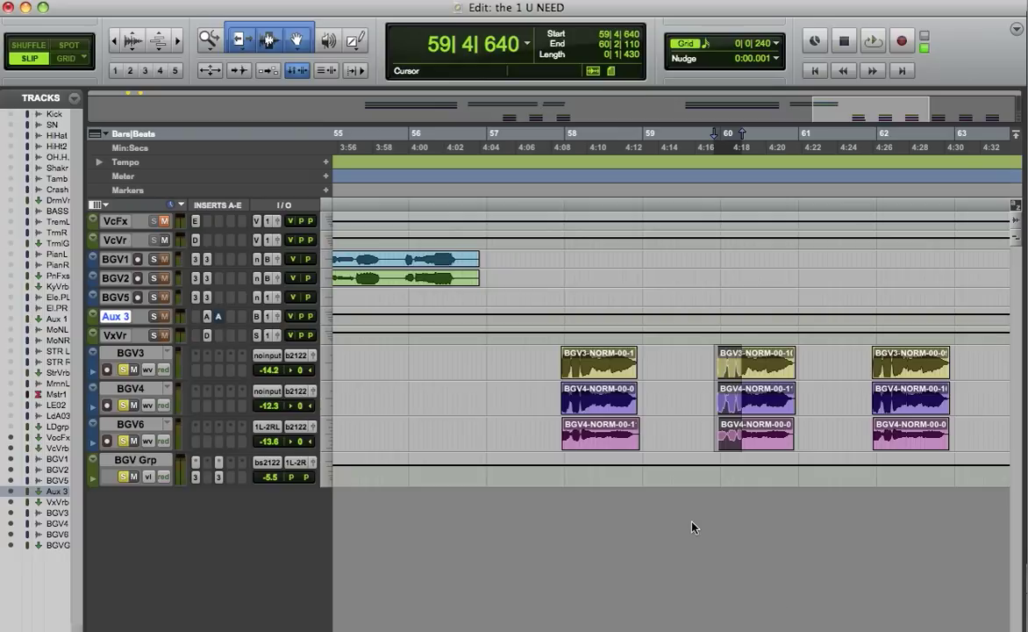
Clear the clip selection at 57|4|678 and play the BGV clips from there, then stop
click(557, 357)
key(space)
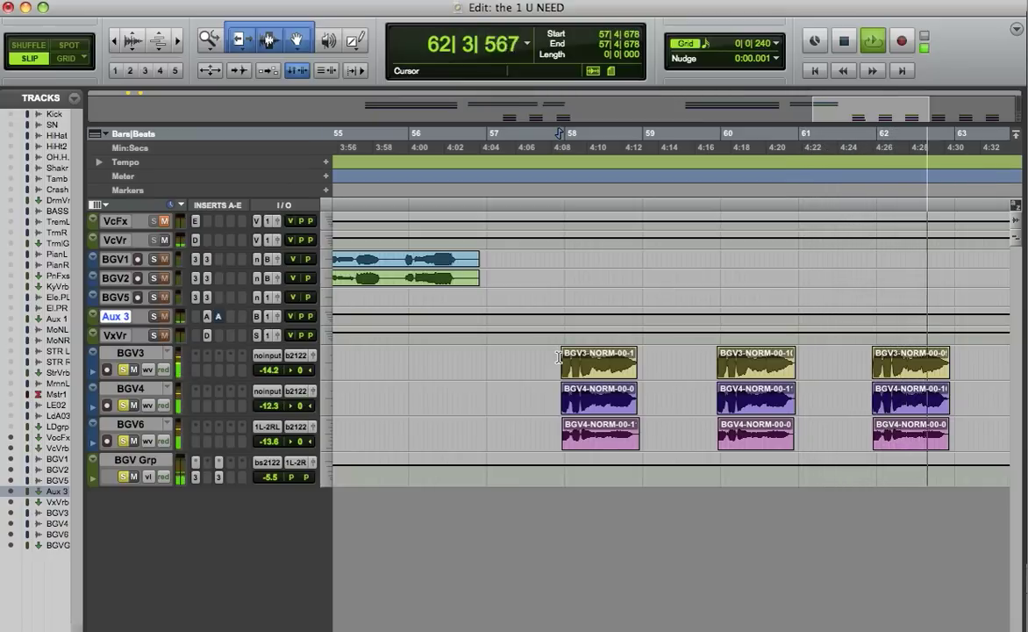
key(space)
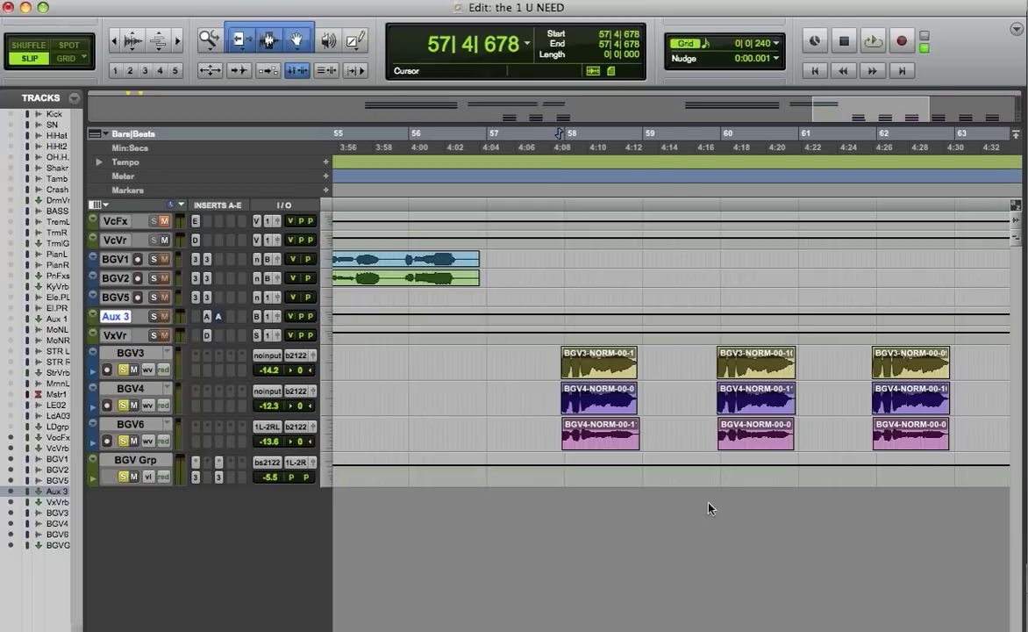
Loop-play the first BGV phrase (57|4|842 to 58|2|475), then select the BGV Grp track
drag(594, 364, 564, 364)
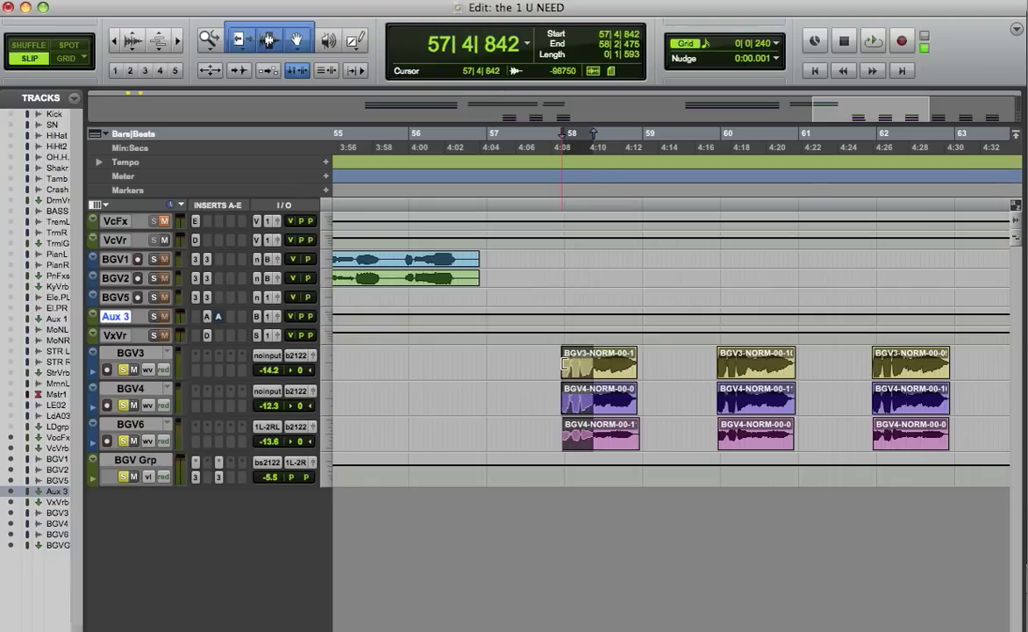
key(space)
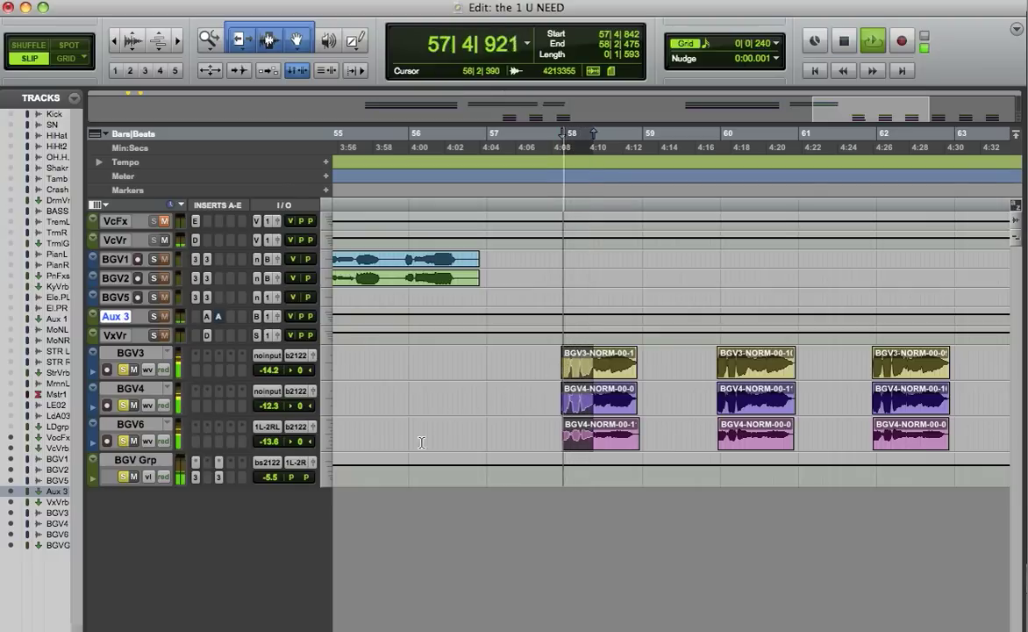
key(space)
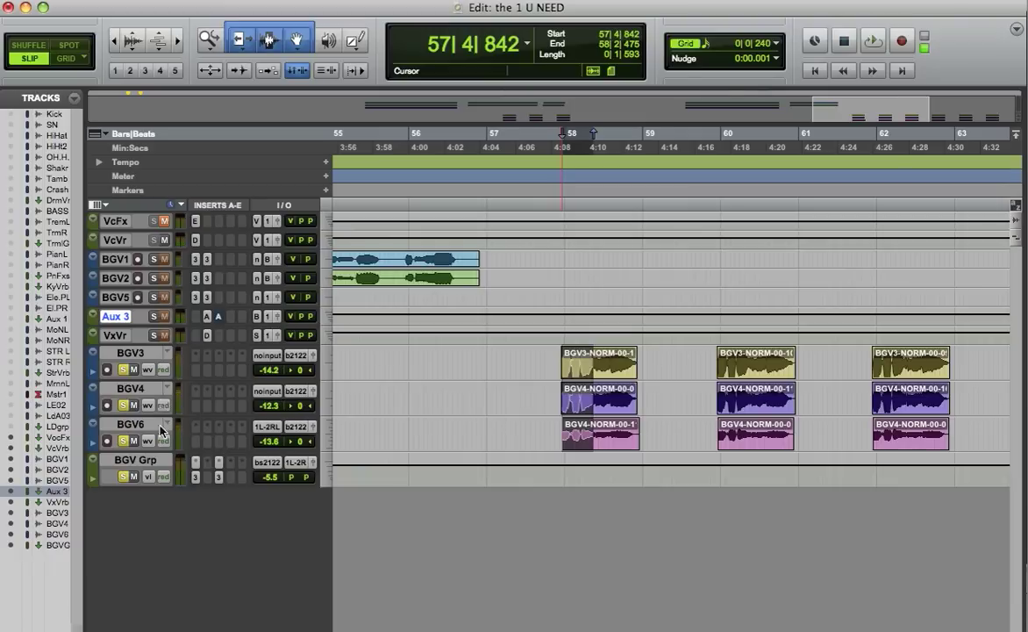
click(127, 462)
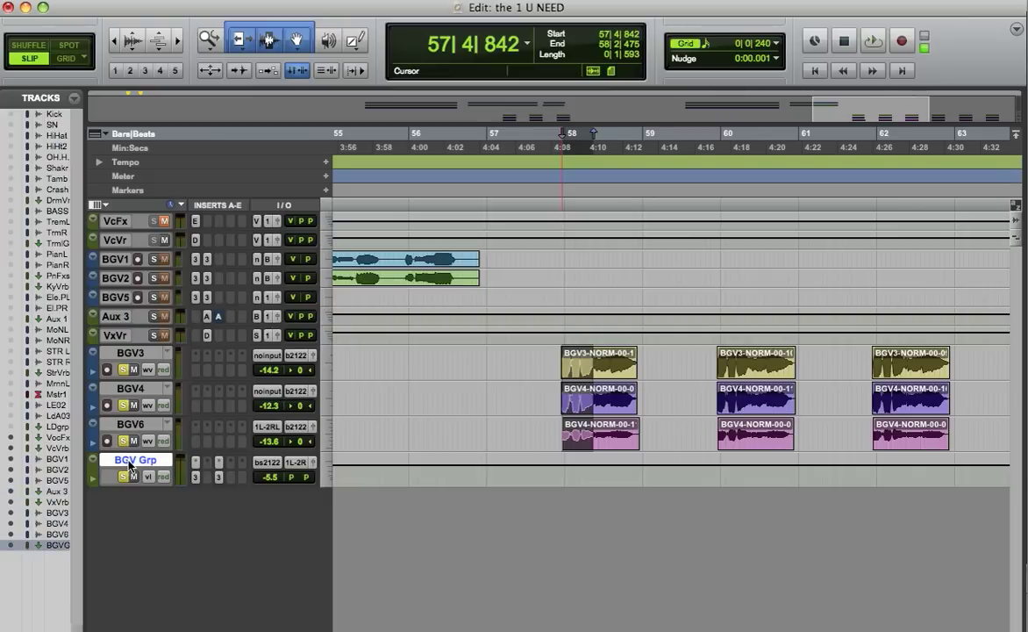
Insert the stereo EQ 3 1-Band plug-in on BGV Grp and move its window lower
click(223, 463)
mouse_move(238, 489)
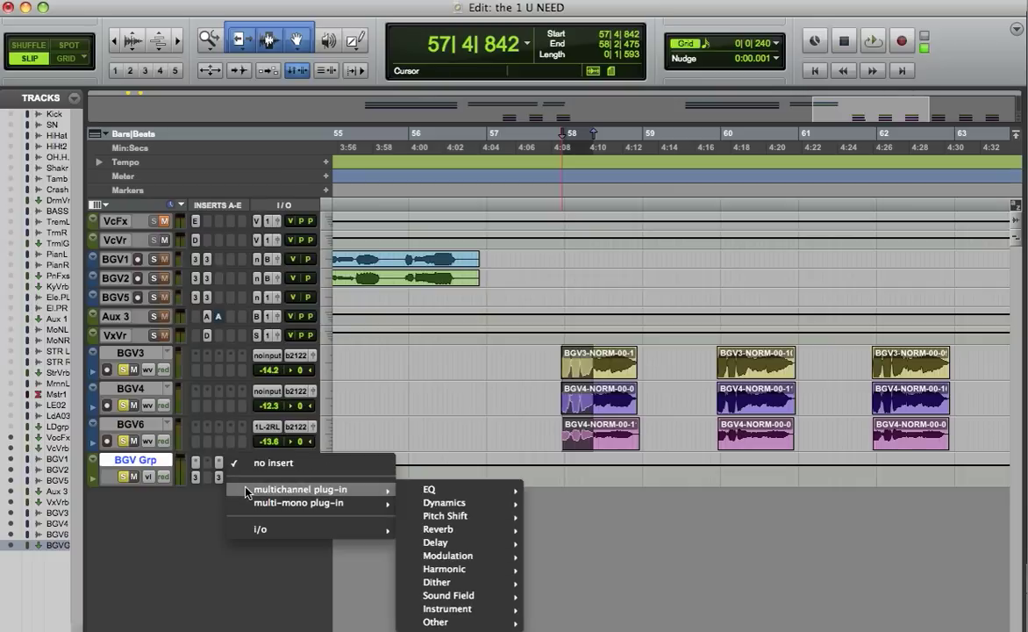
mouse_move(478, 489)
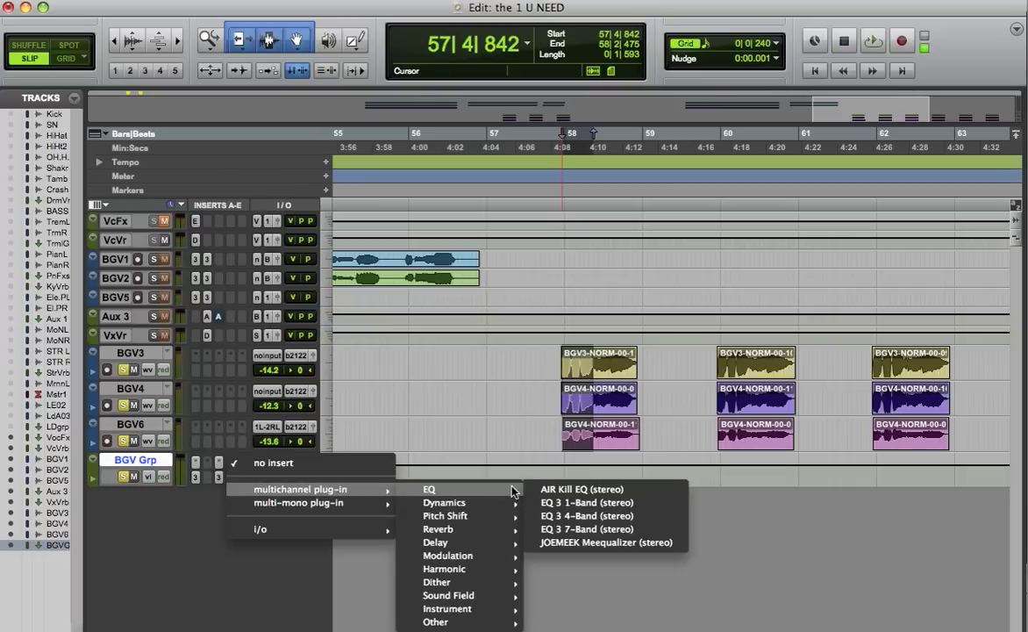
click(605, 503)
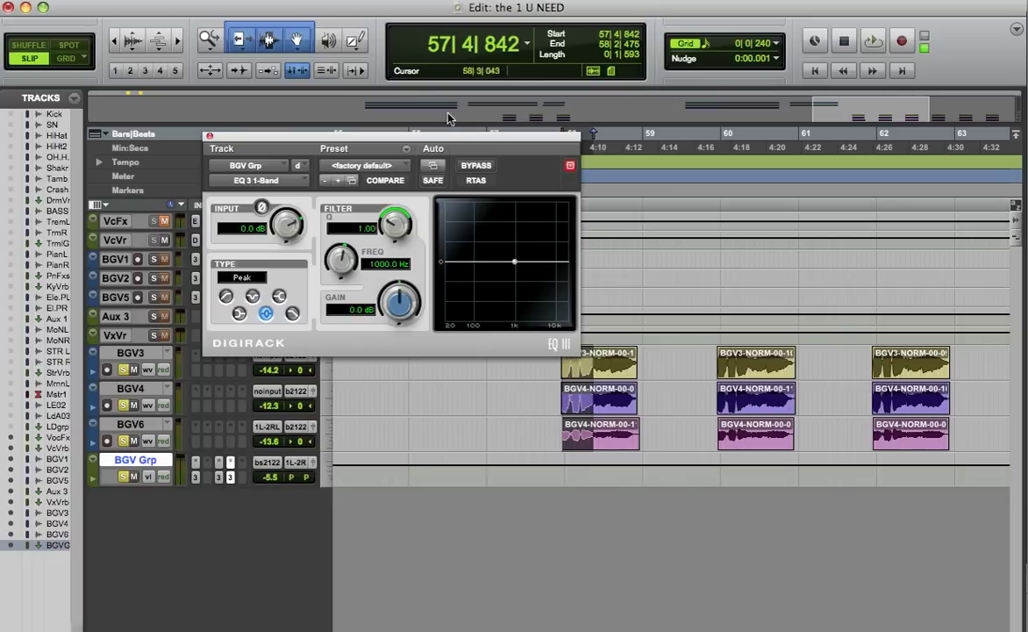
drag(442, 145, 435, 218)
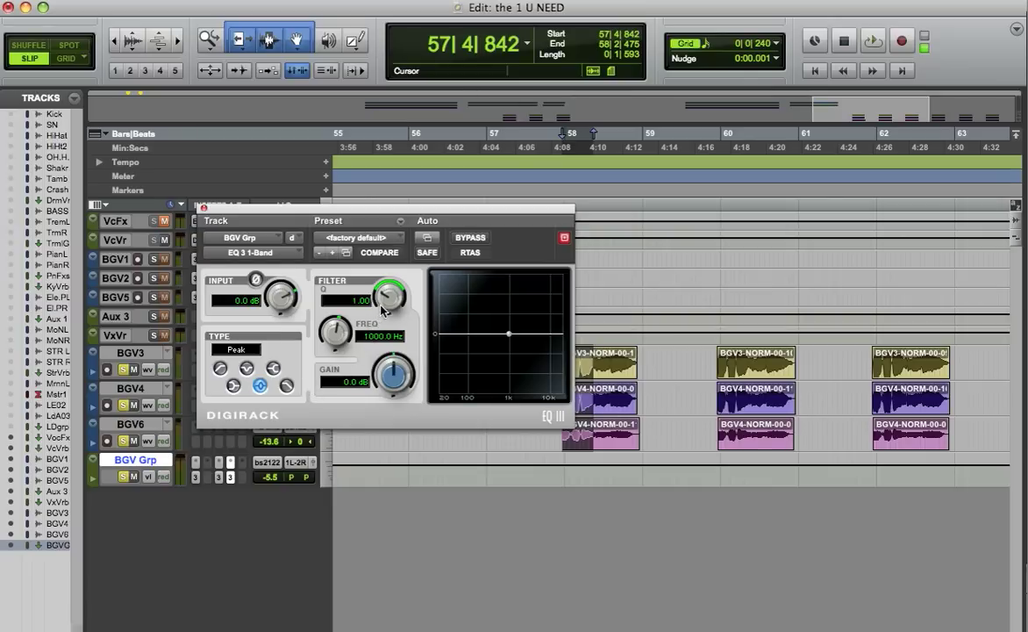
Raise the EQ band's Q to 10.00 and cut its gain to -18.0 dB
drag(382, 307, 370, 205)
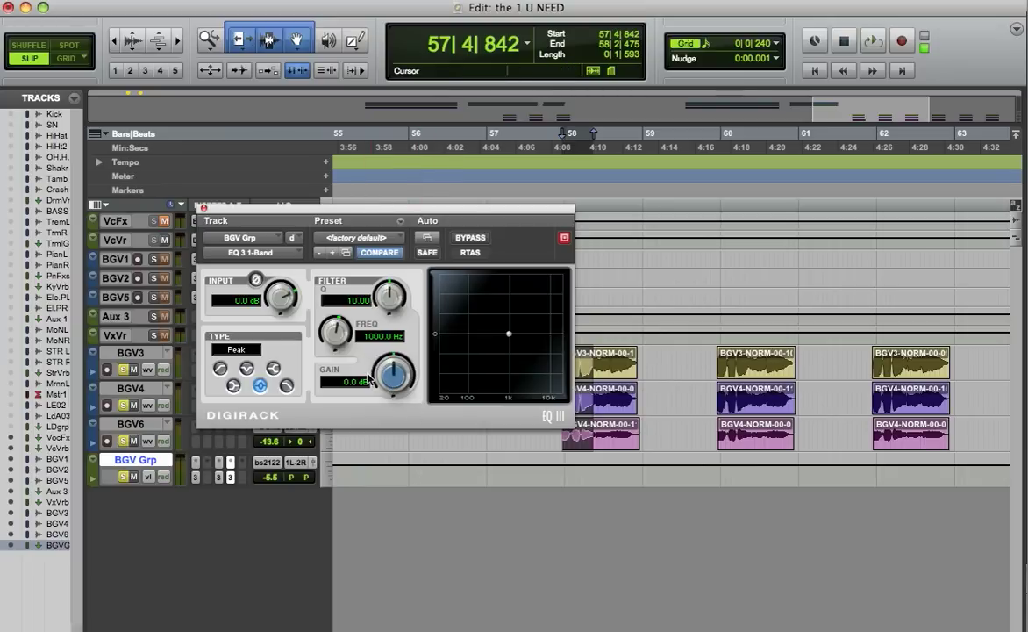
drag(373, 355, 390, 457)
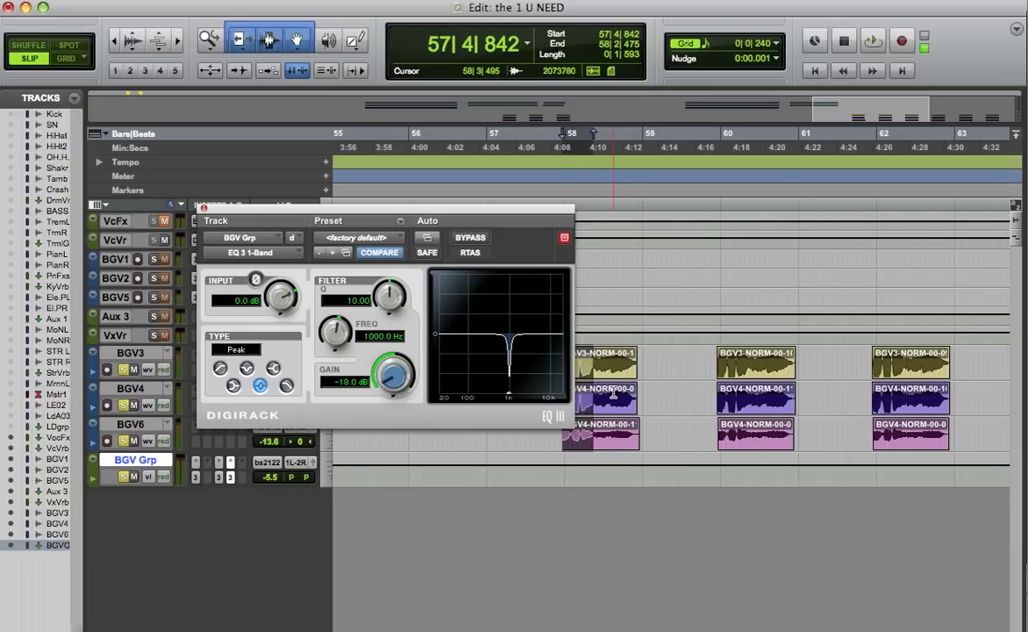
While looping the phrase, sweep the notch to about 3.34 kHz and lower Q to 7.42
key(space)
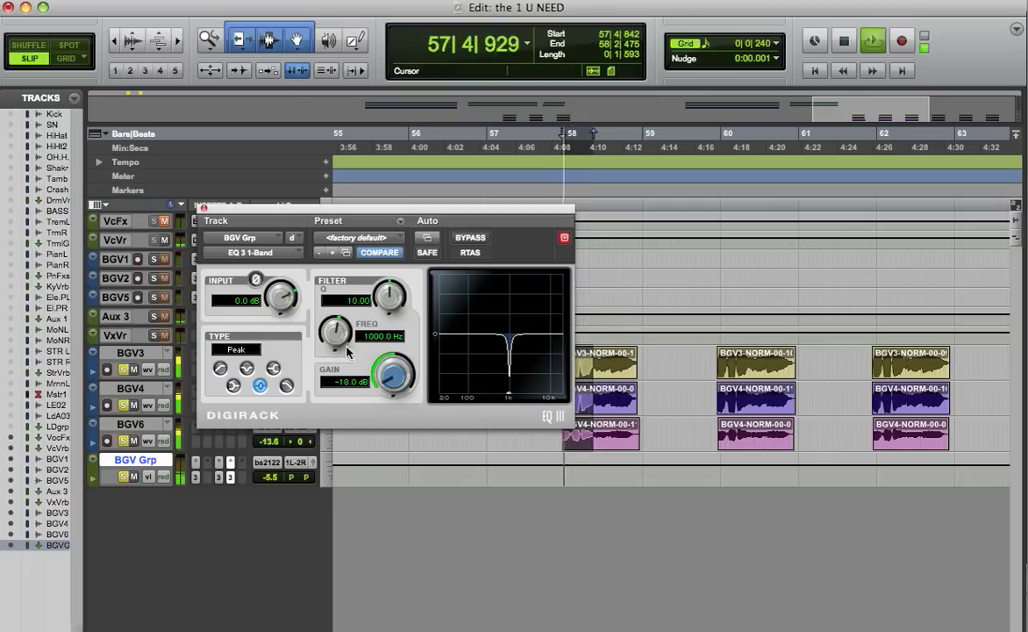
drag(334, 342, 325, 309)
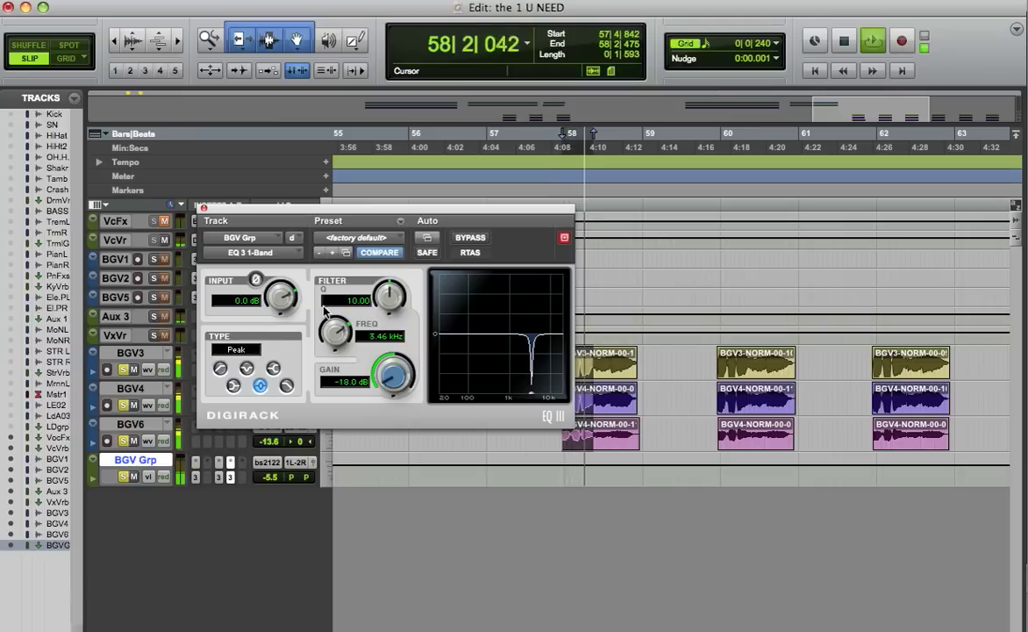
drag(325, 310, 324, 312)
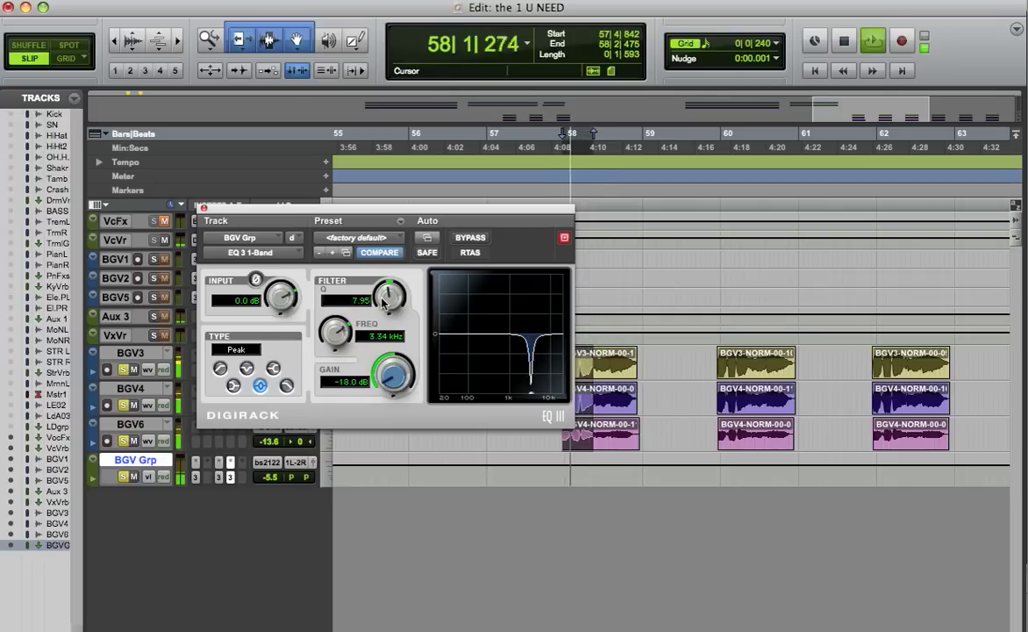
drag(386, 296, 383, 305)
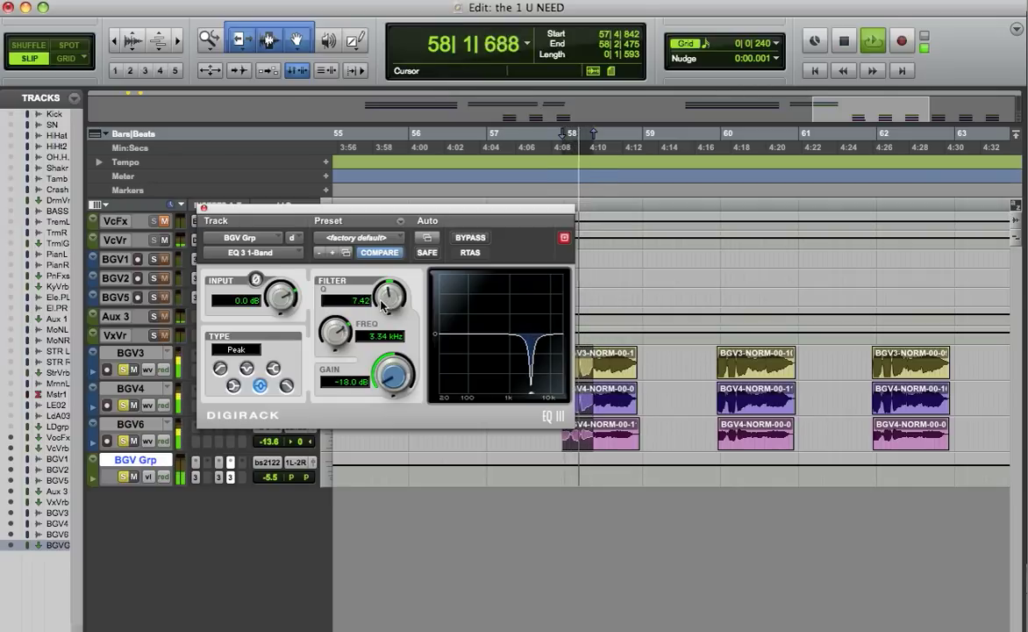
key(space)
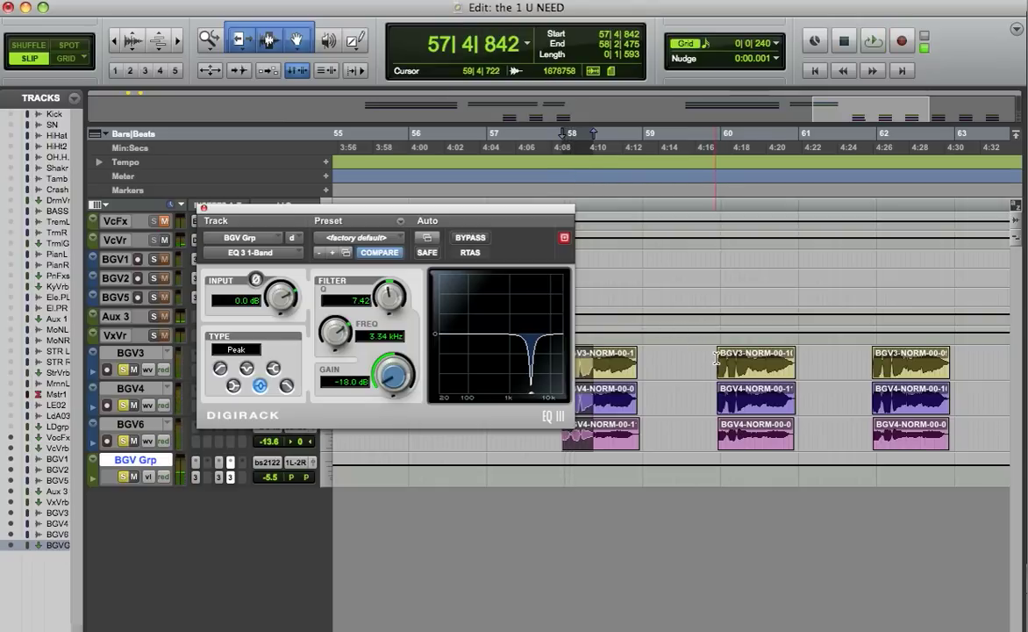
Select the second BGV phrase as a time range and loop-play it
drag(717, 357, 797, 384)
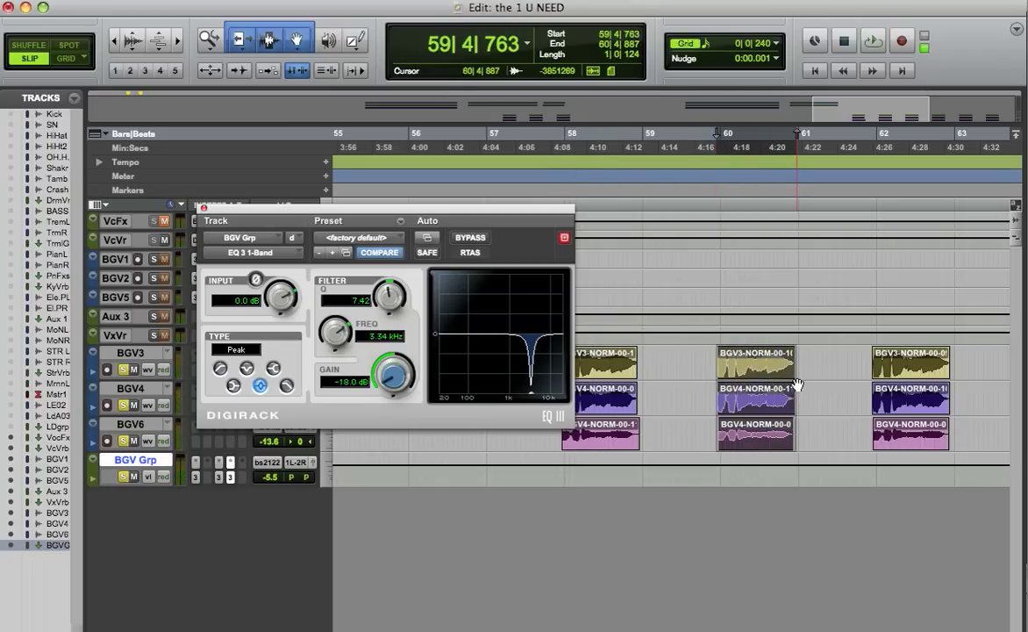
key(space)
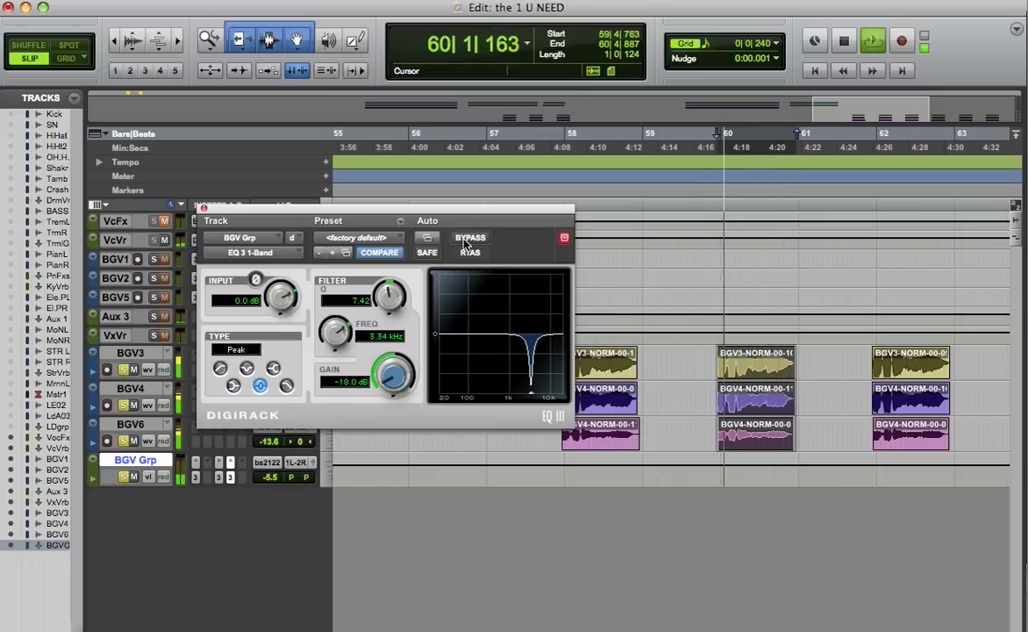
key(space)
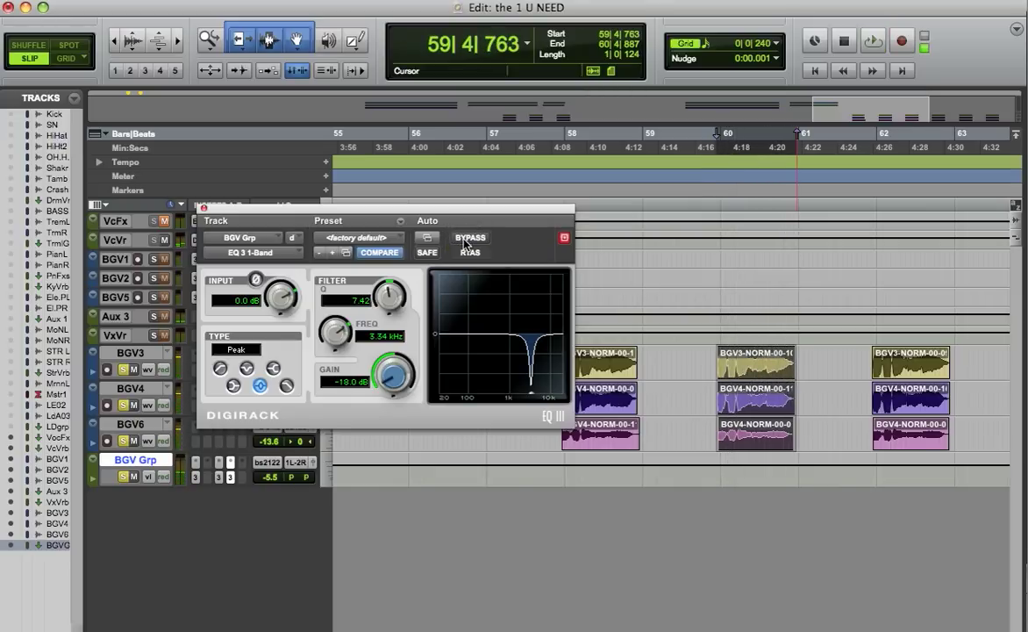
Bypass the notch EQ and replay the phrase to hear the vocals without it
click(465, 239)
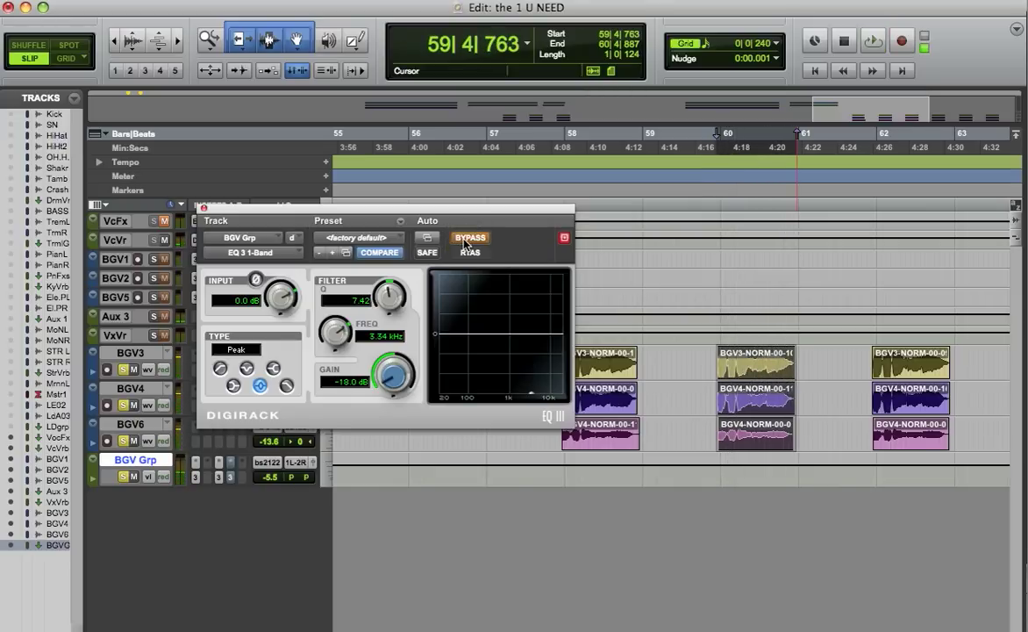
key(space)
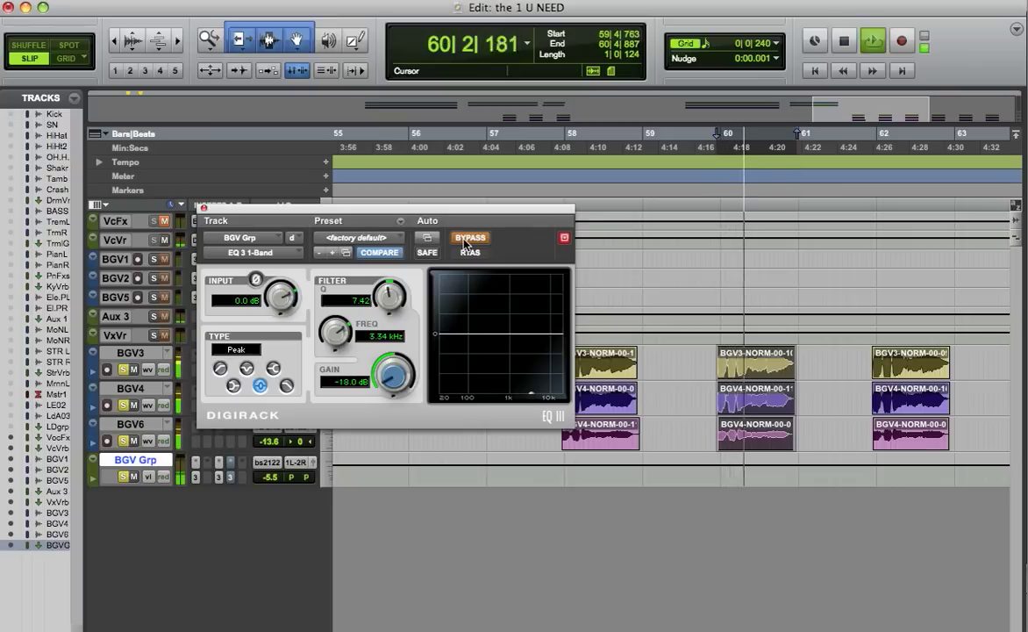
key(space)
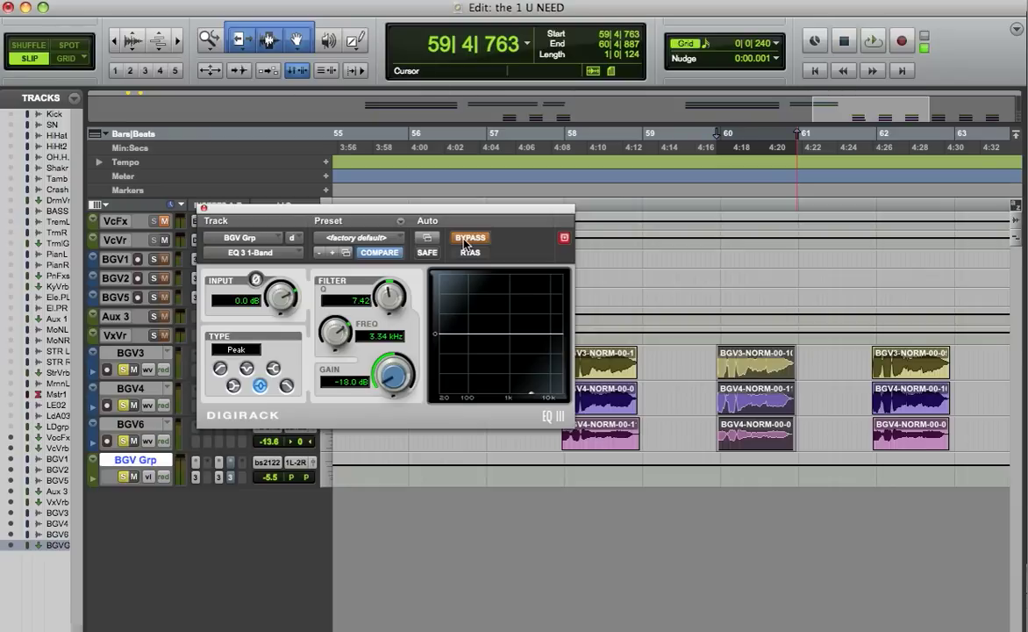
key(space)
key(space)
Re-enable the 3.34 kHz, -18 dB notch EQ and audition the phrase with it
click(465, 238)
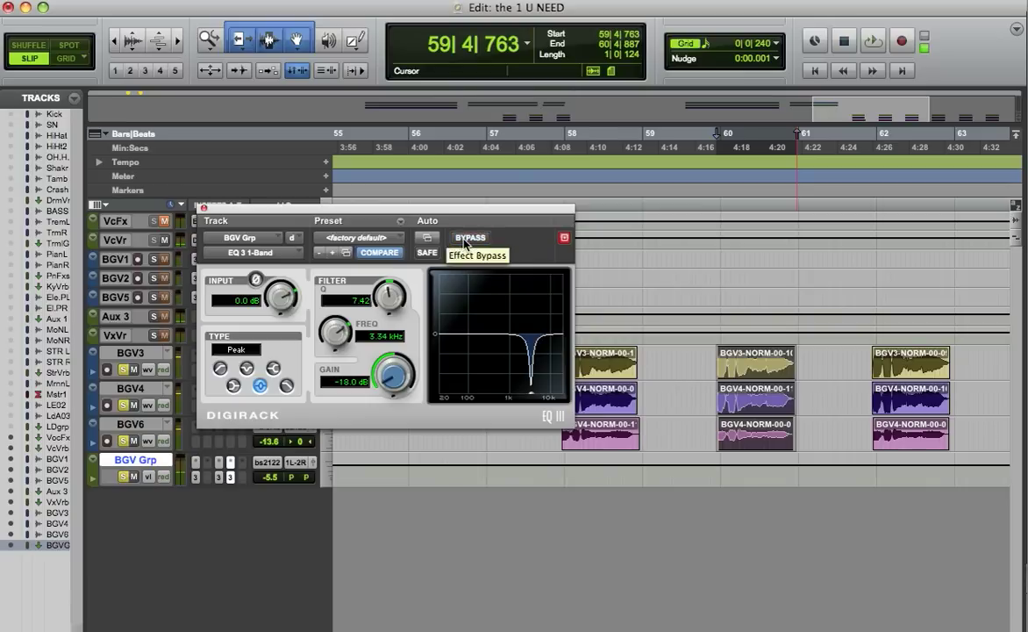
key(space)
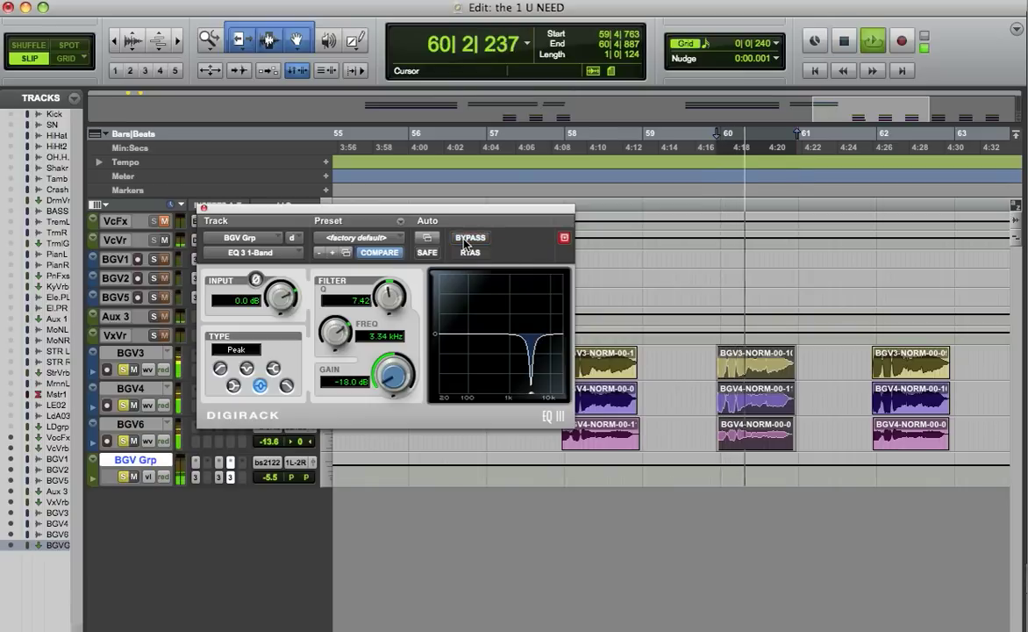
key(space)
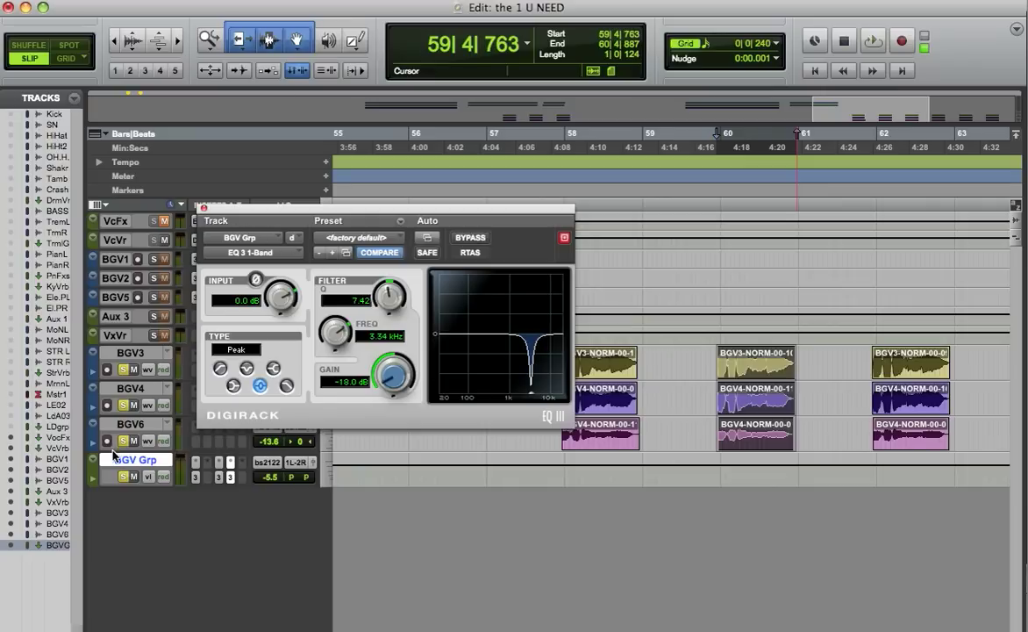
Unsolo BGV Grp and the other BGV tracks, then play the phrase in the full mix
click(125, 476)
click(124, 441)
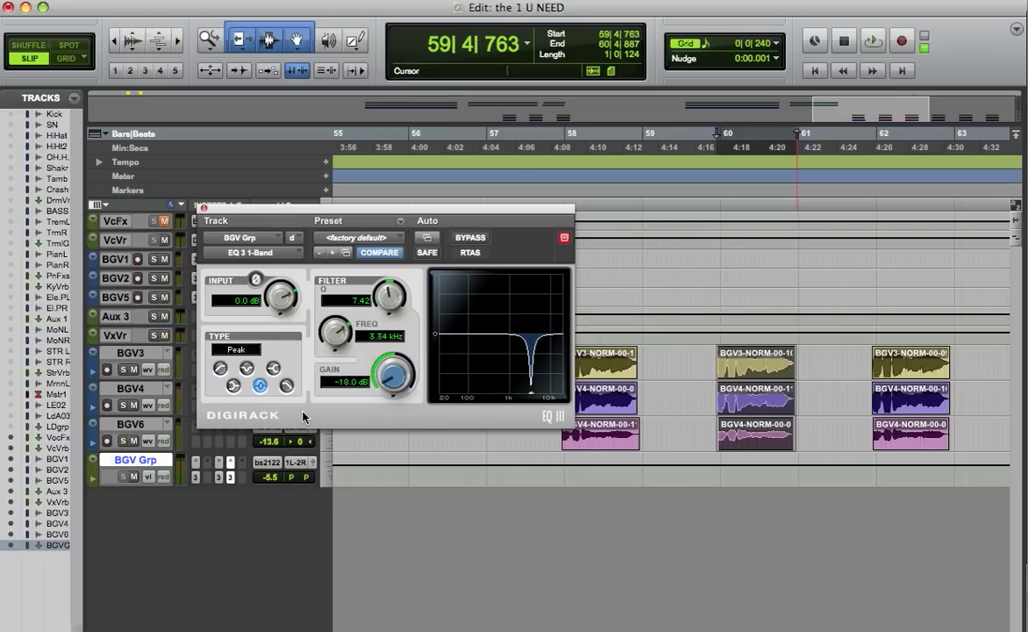
key(space)
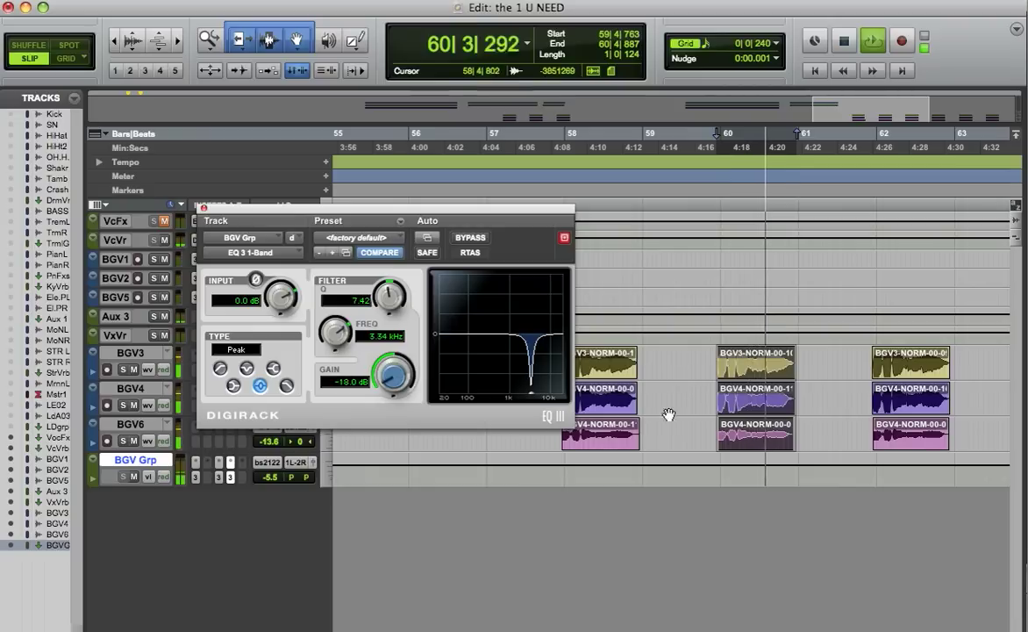
key(space)
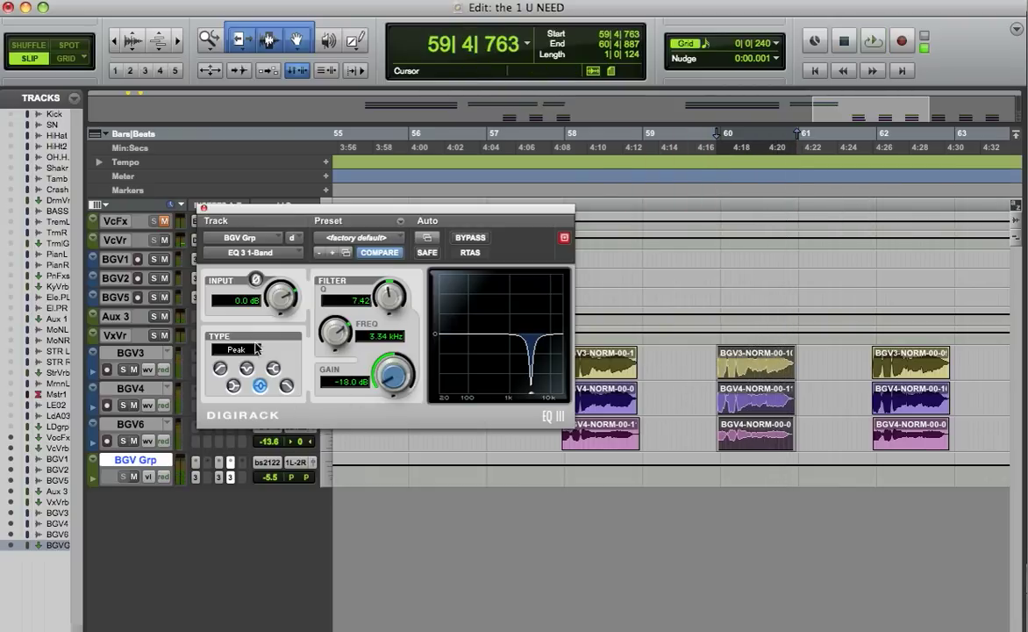
Close the 1-band notch EQ window, leaving the inserts unchanged
click(205, 208)
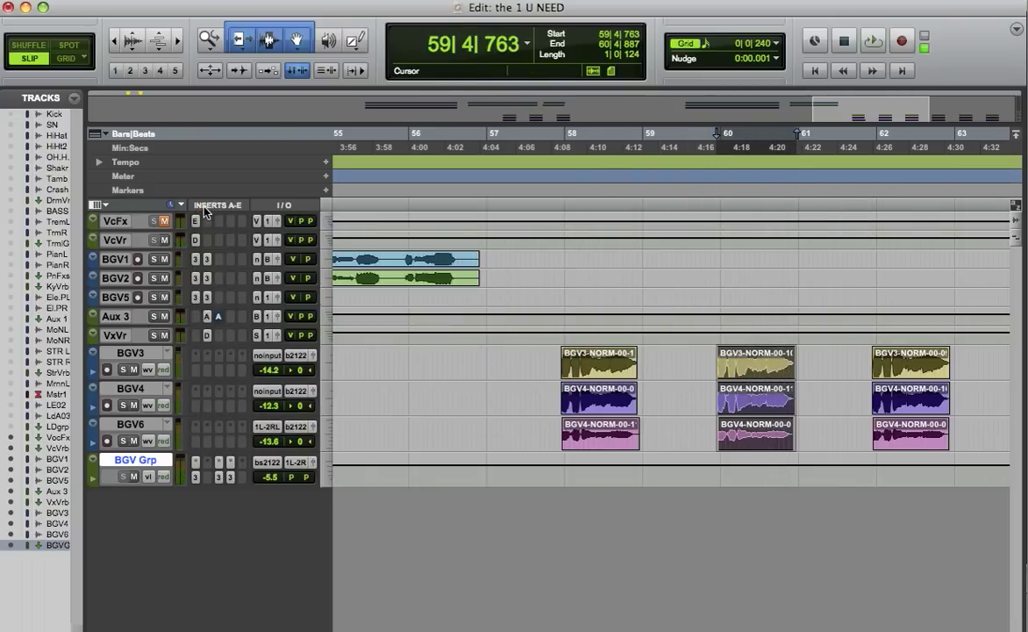
click(232, 462)
click(207, 463)
click(207, 463)
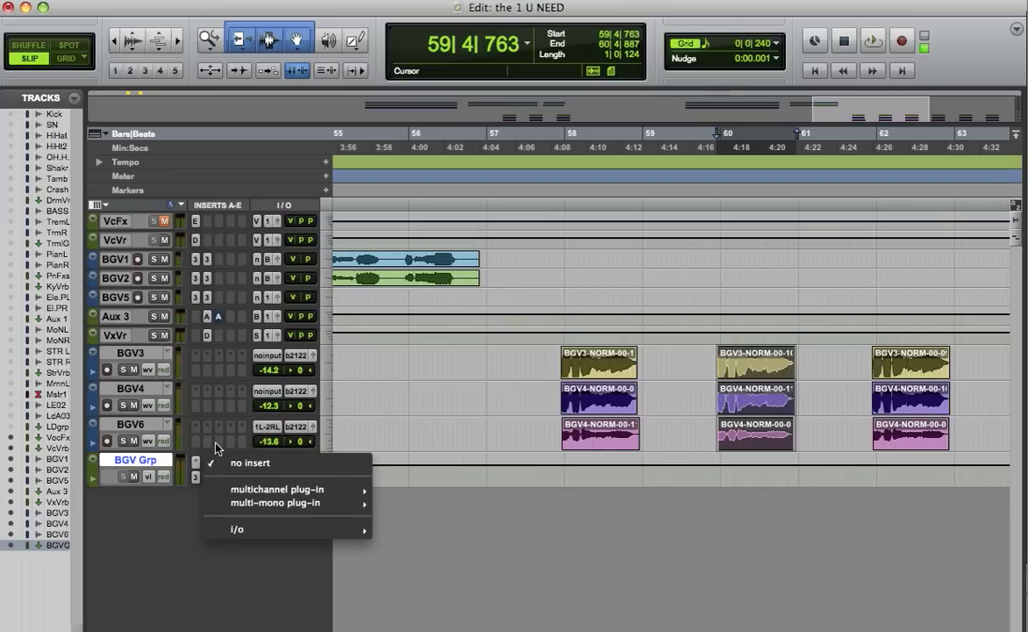
click(207, 392)
Check BGV Grp's 7-band EQ and Compressor (Vocal Leveler, 3.0:1, -19.9 dB), then close them
click(221, 476)
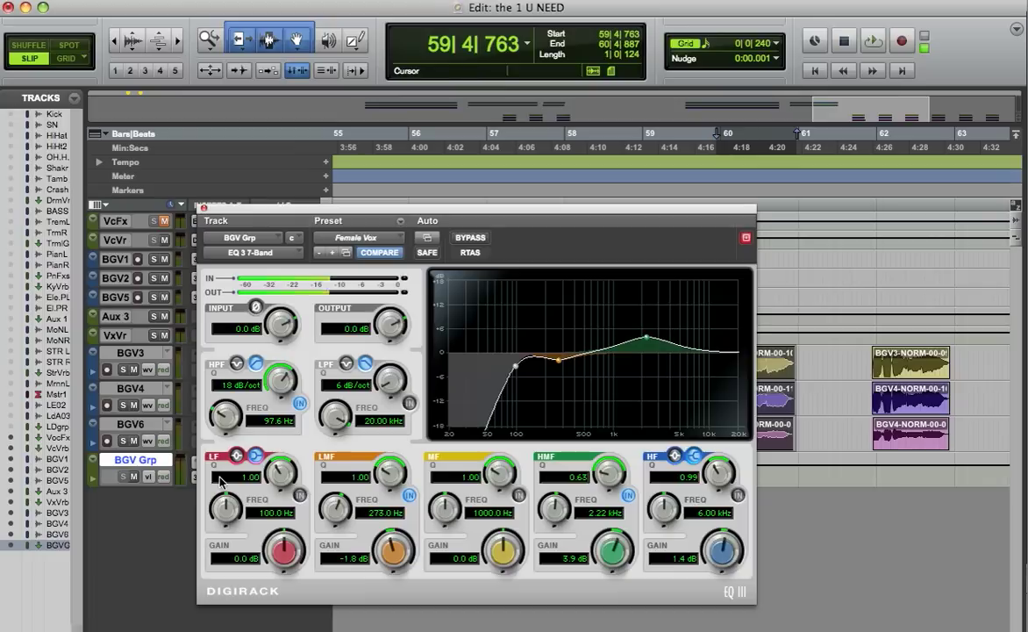
click(204, 210)
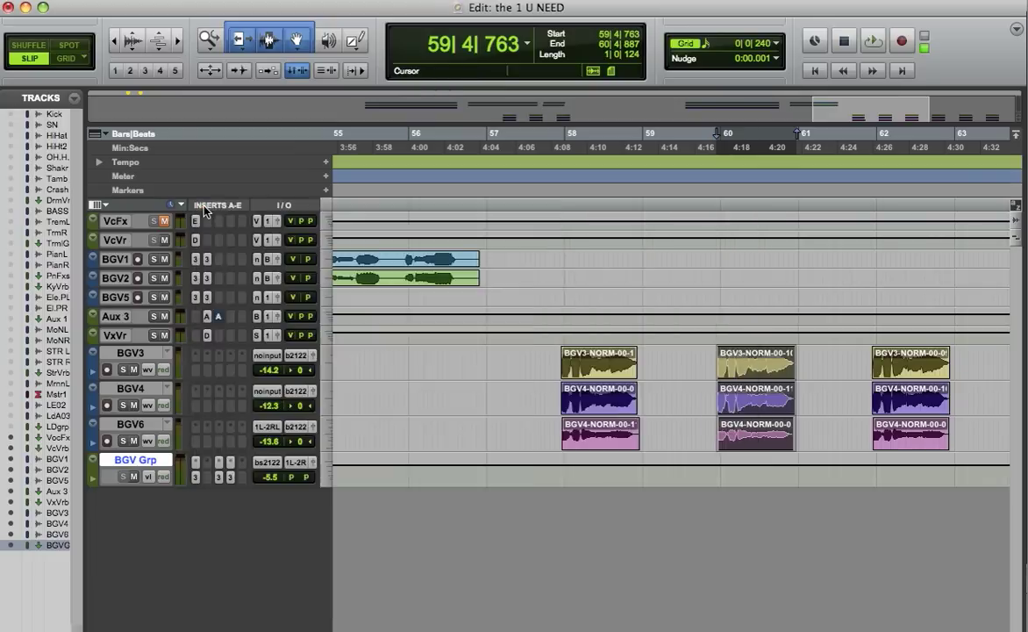
click(198, 478)
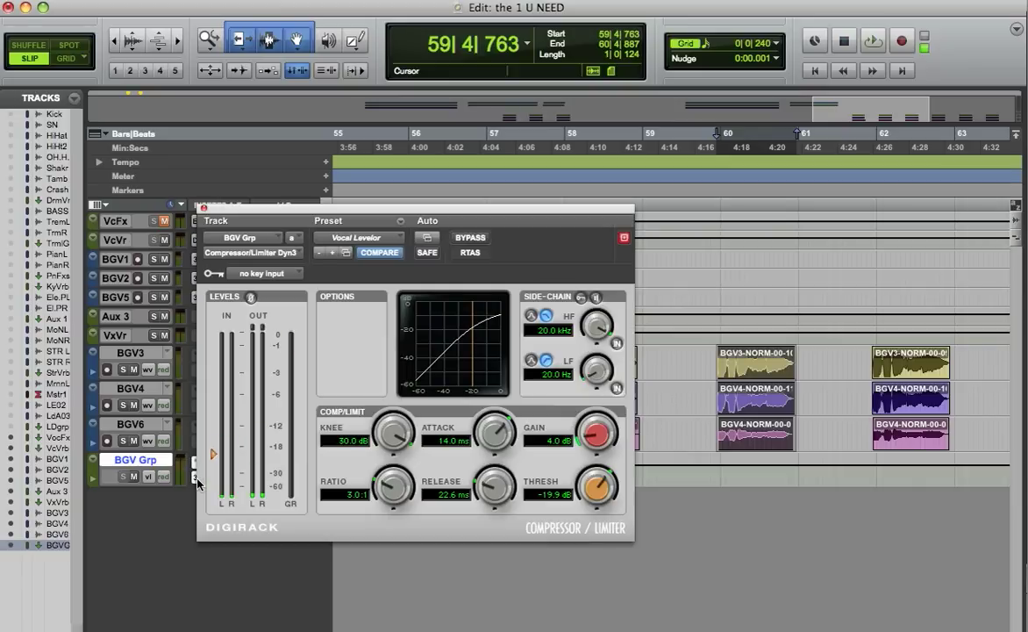
click(204, 211)
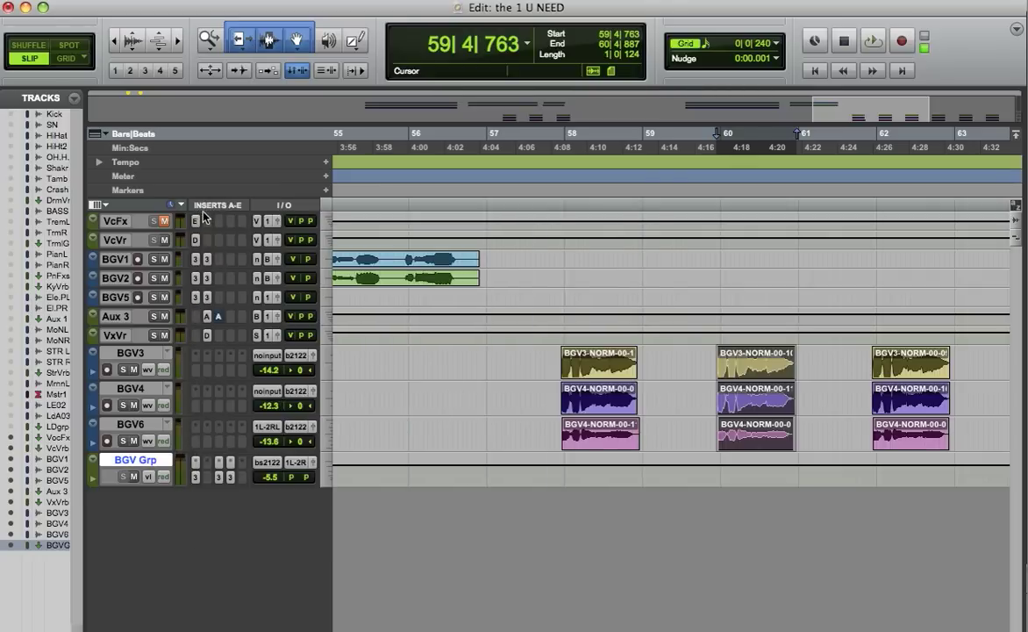
click(220, 465)
click(208, 478)
Insert AIR Chorus (Modulation) on BGV Grp at default 1.00 Hz rate, 50% mix, and play the vocals
click(221, 470)
mouse_move(235, 489)
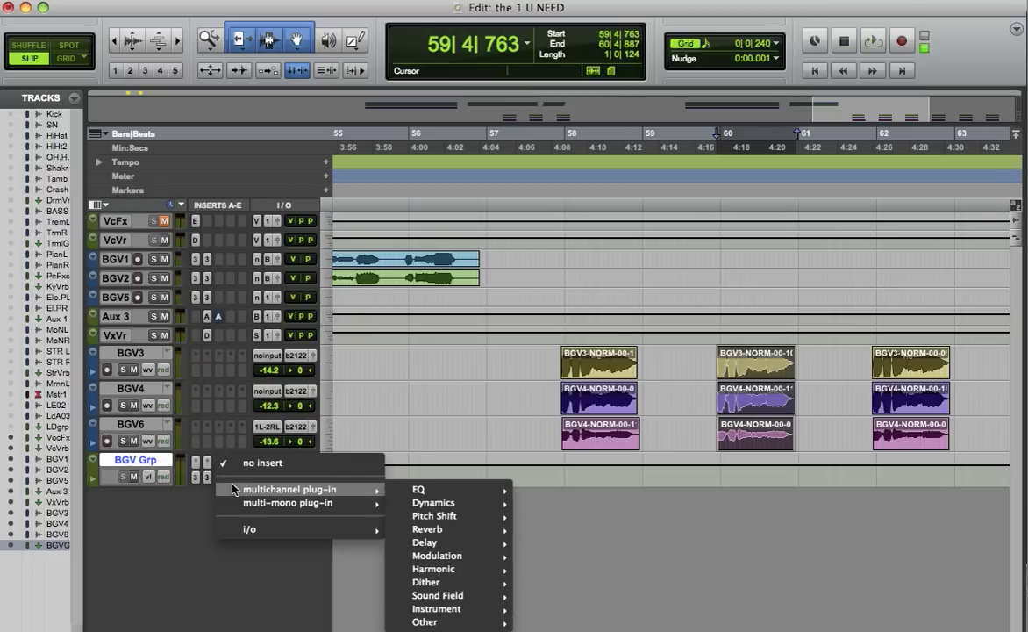
mouse_move(442, 562)
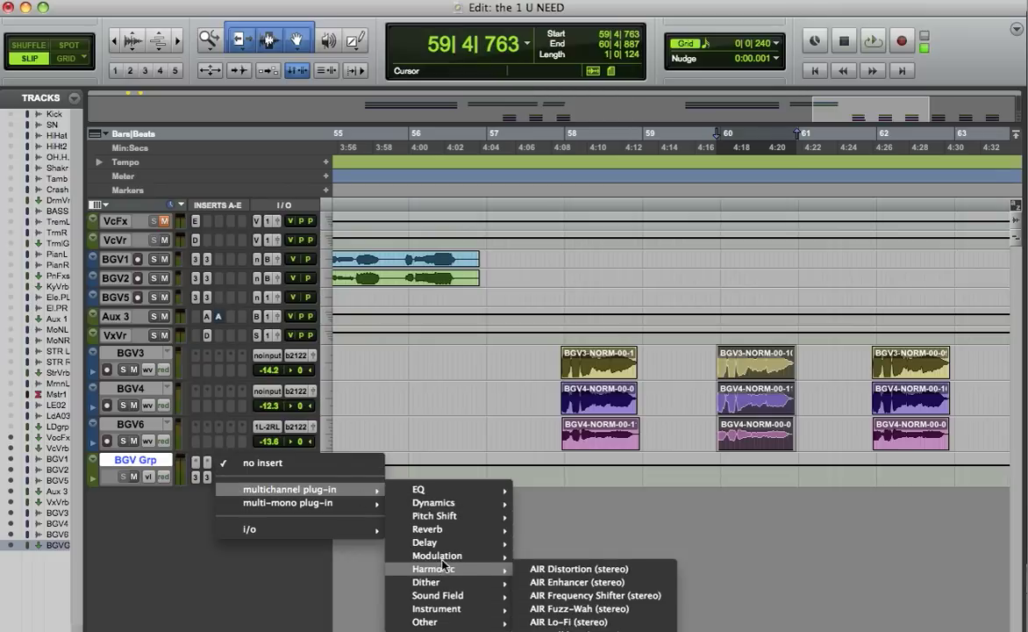
click(486, 515)
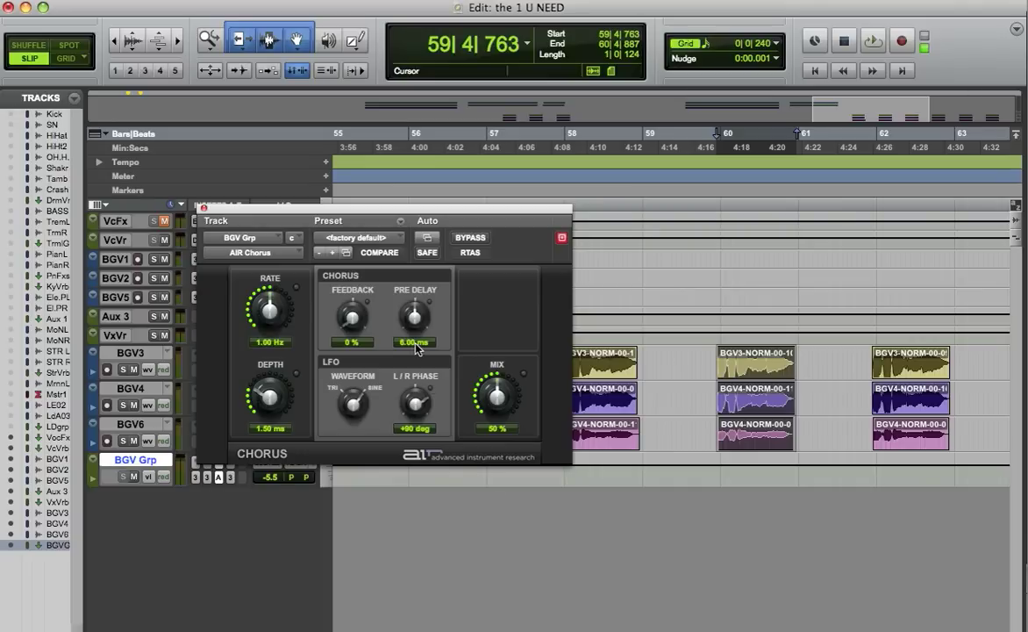
key(space)
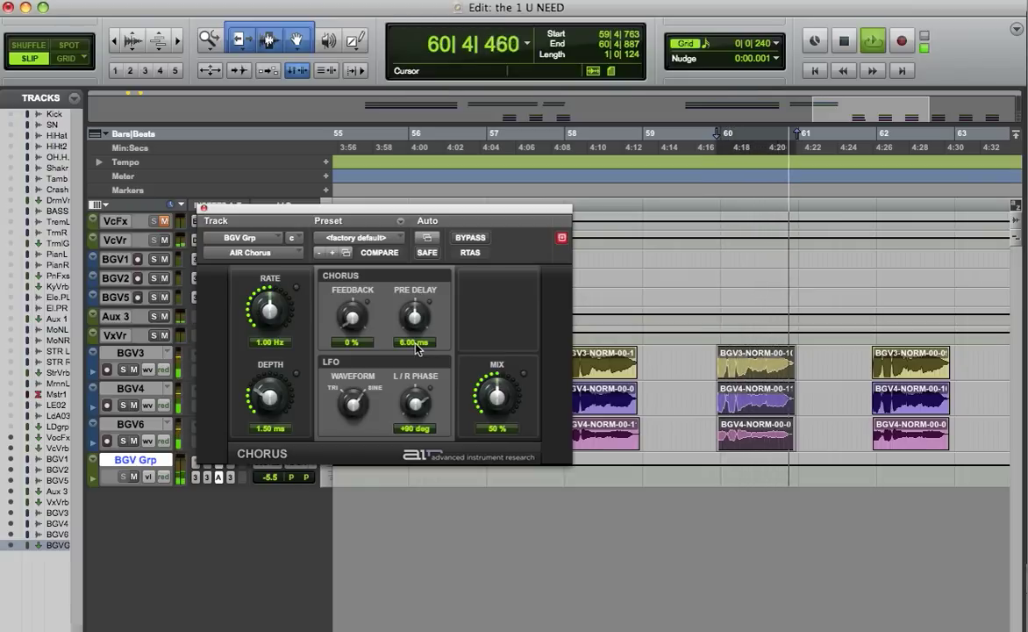
key(space)
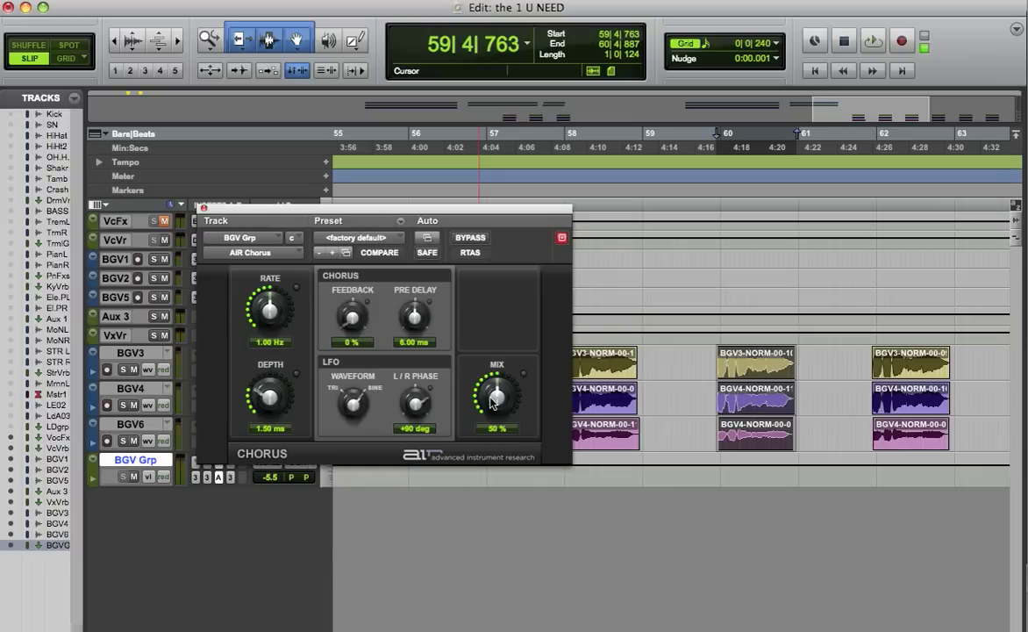
Bypass AIR Chorus during playback, then re-enable it before stopping
click(470, 241)
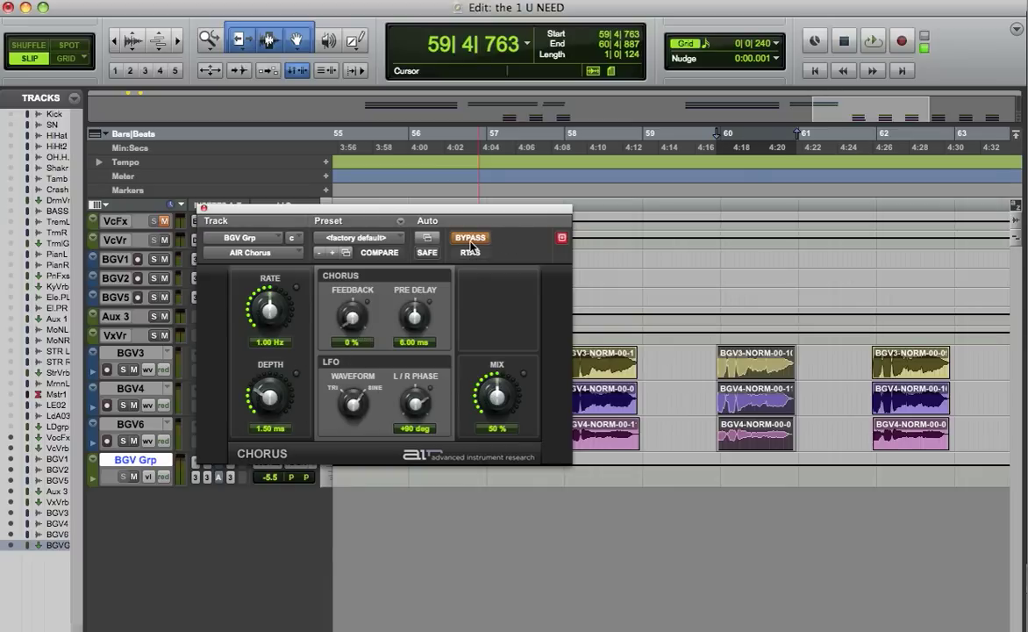
key(space)
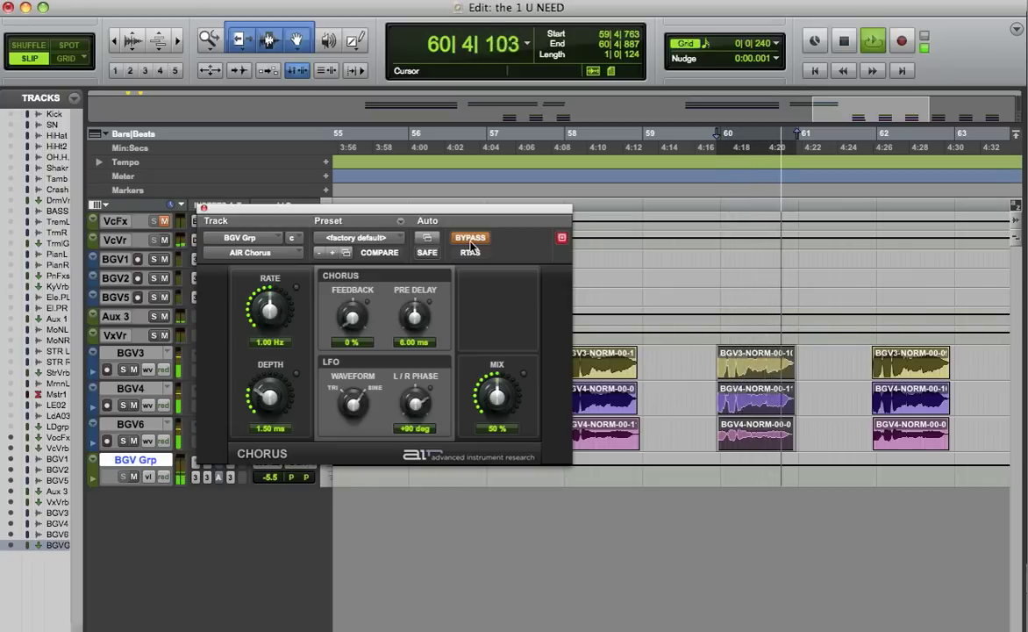
click(470, 239)
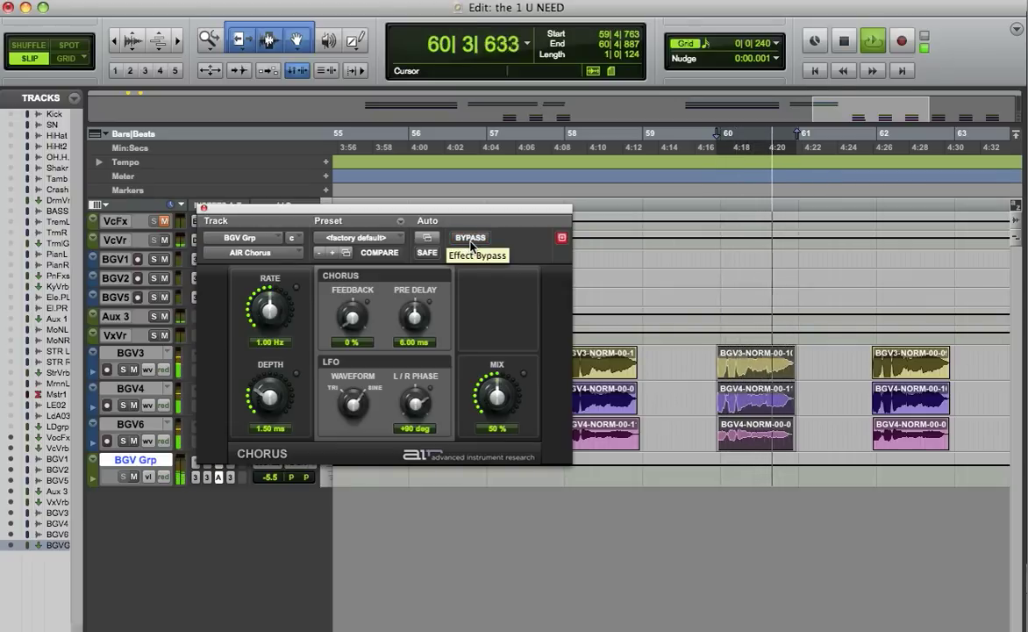
key(space)
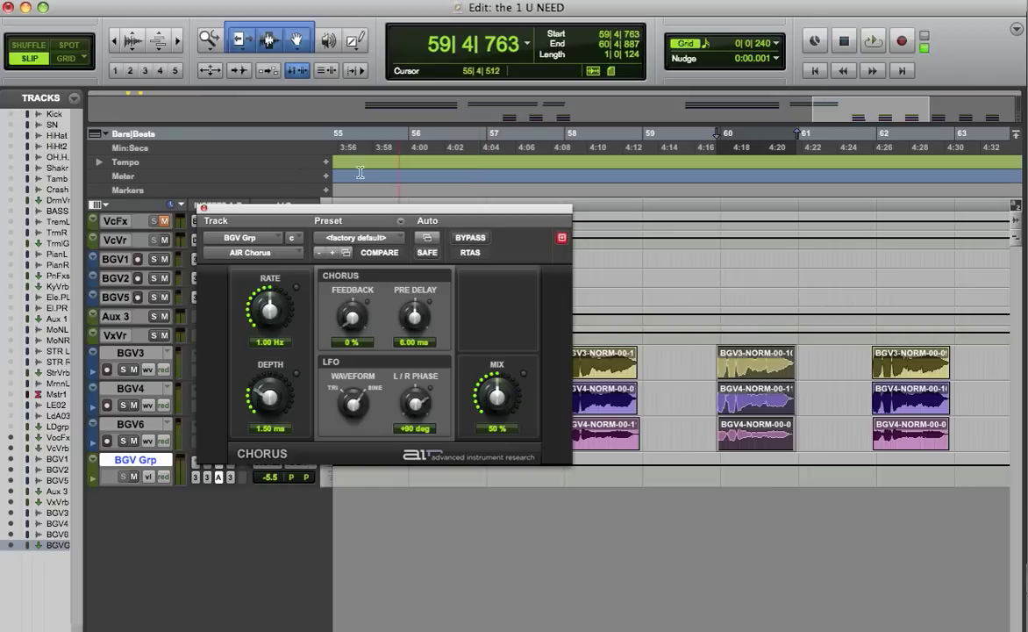
Close AIR Chorus, bring up the BGV Grp EQ 3 7-Band, and start loop playback
click(203, 209)
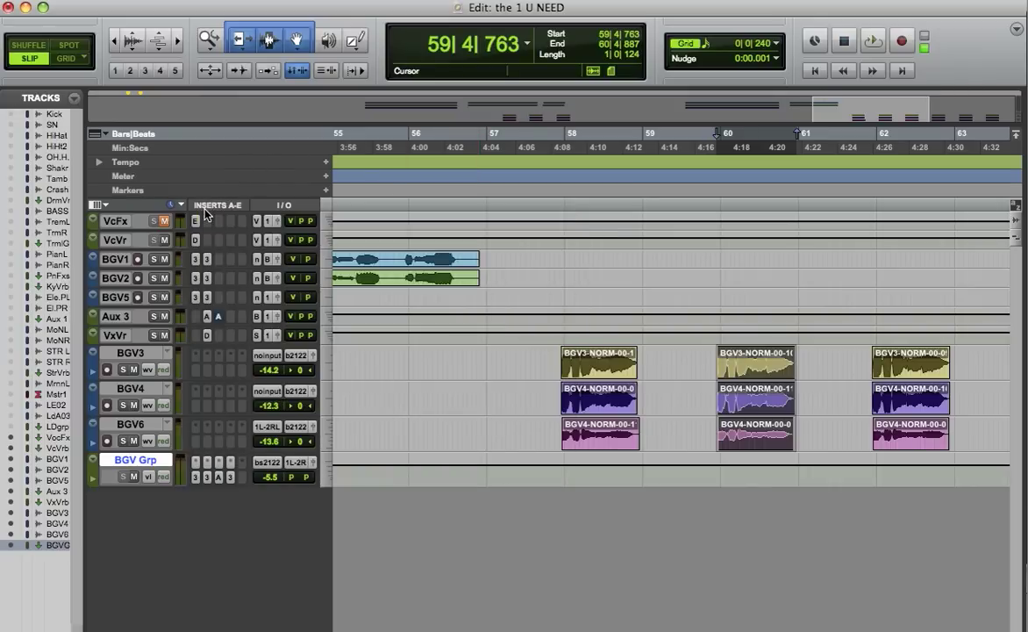
click(195, 463)
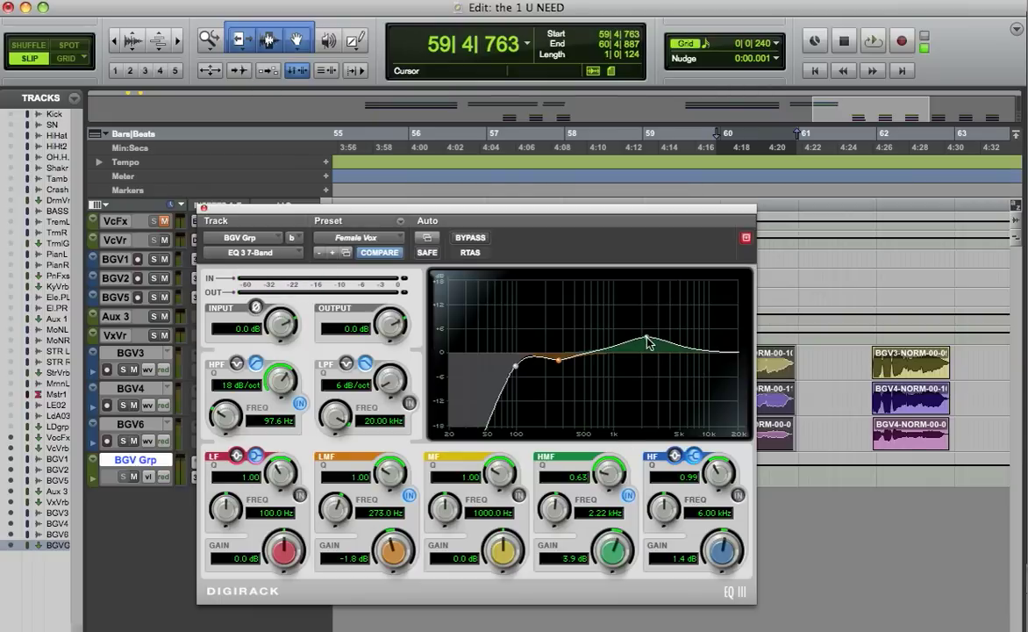
key(space)
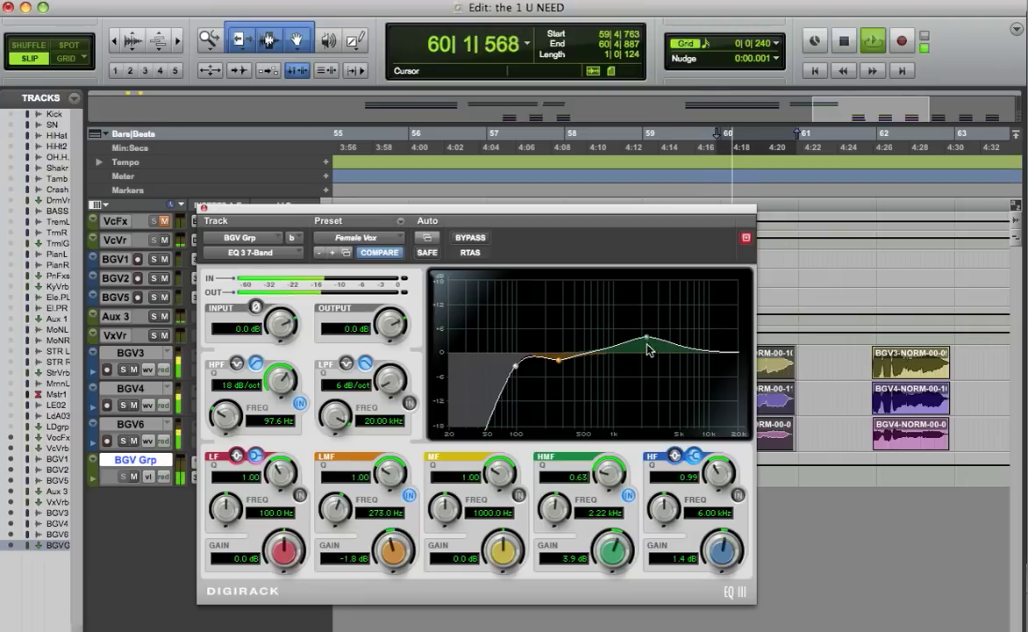
Sweep the HMF band to 6.68 kHz with an 8.0 dB boost, then stop playback
drag(623, 562, 612, 558)
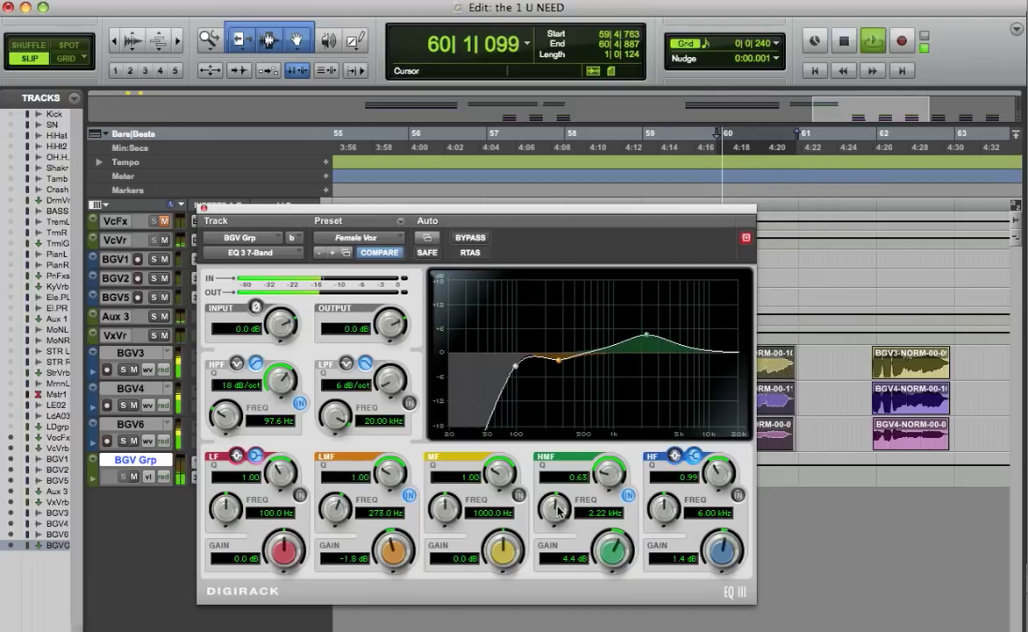
drag(552, 513, 539, 469)
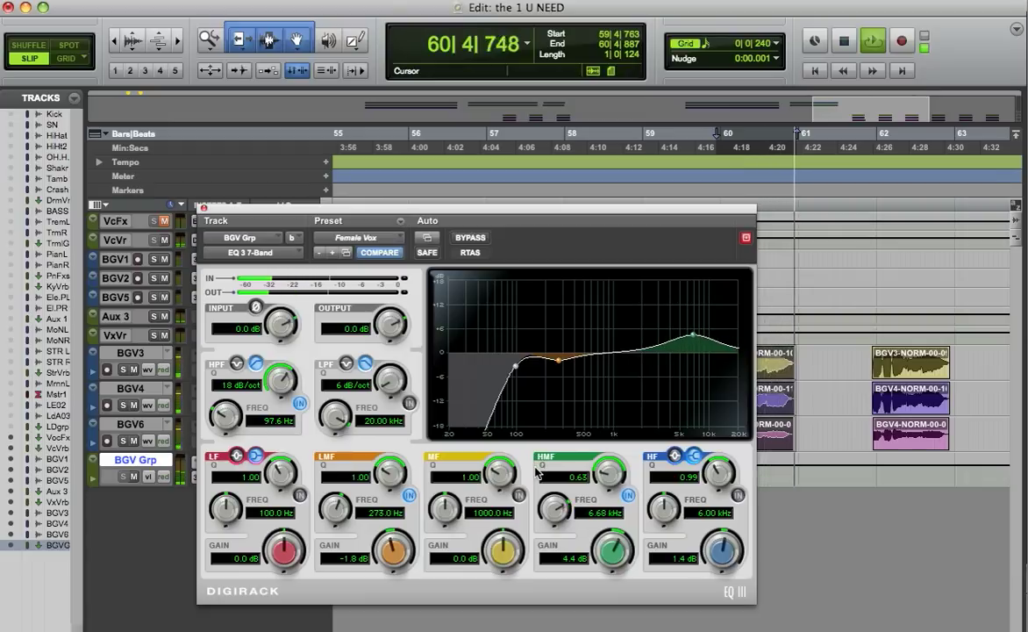
drag(620, 532, 609, 537)
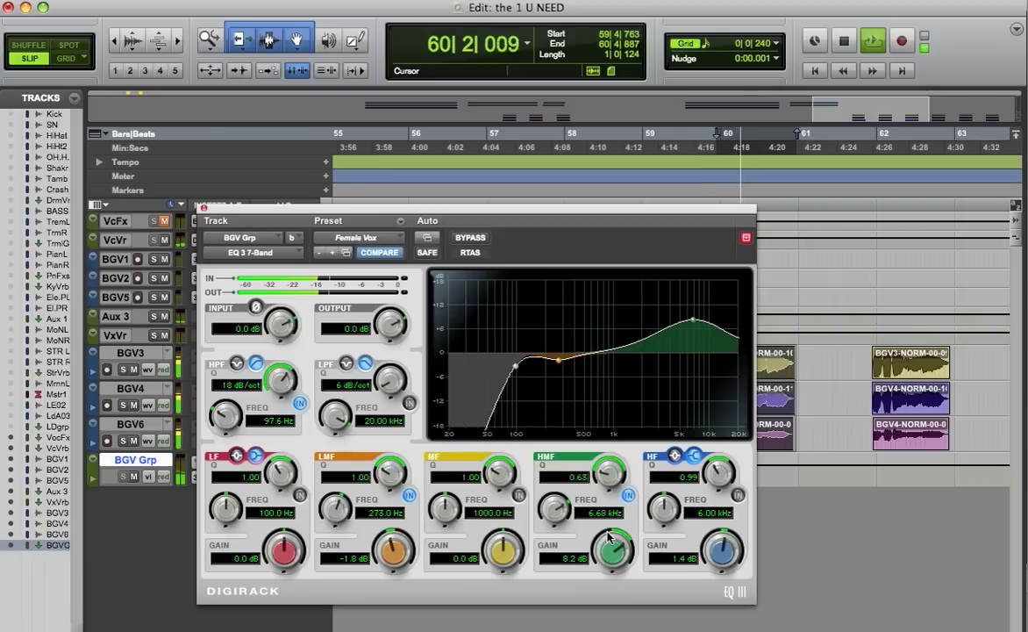
drag(609, 537, 609, 538)
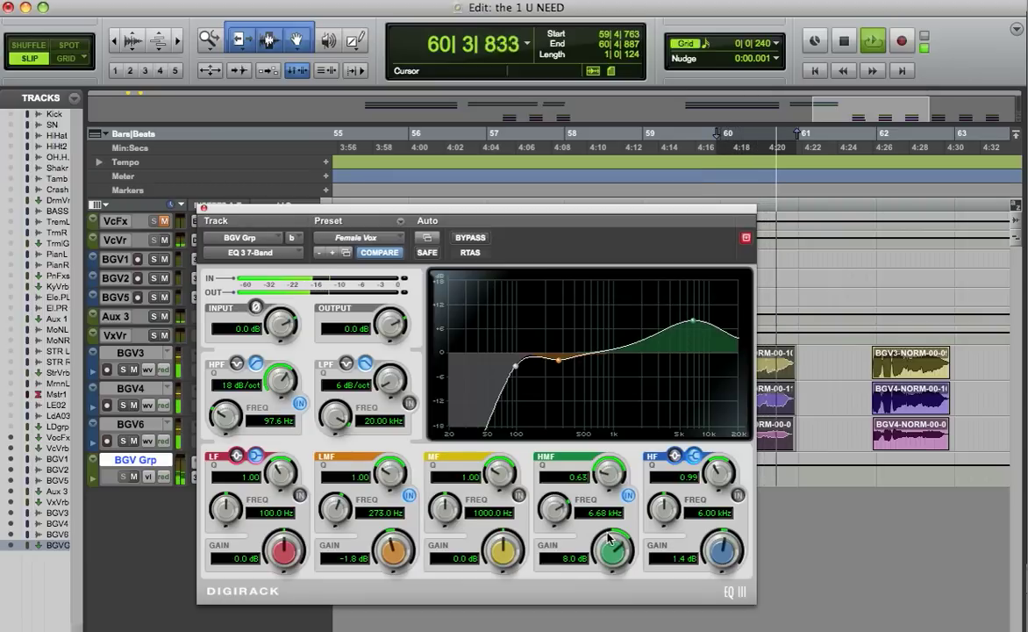
key(space)
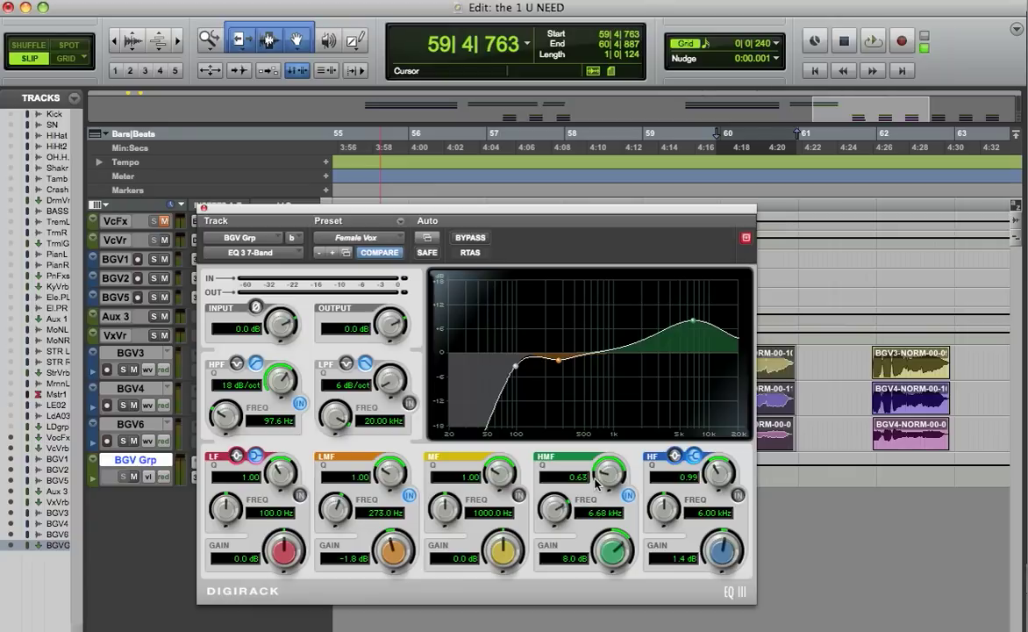
Audition HMF Q narrower and wider, settle near 0.61, and close the EQ 3 7-Band window
drag(597, 483, 600, 447)
key(space)
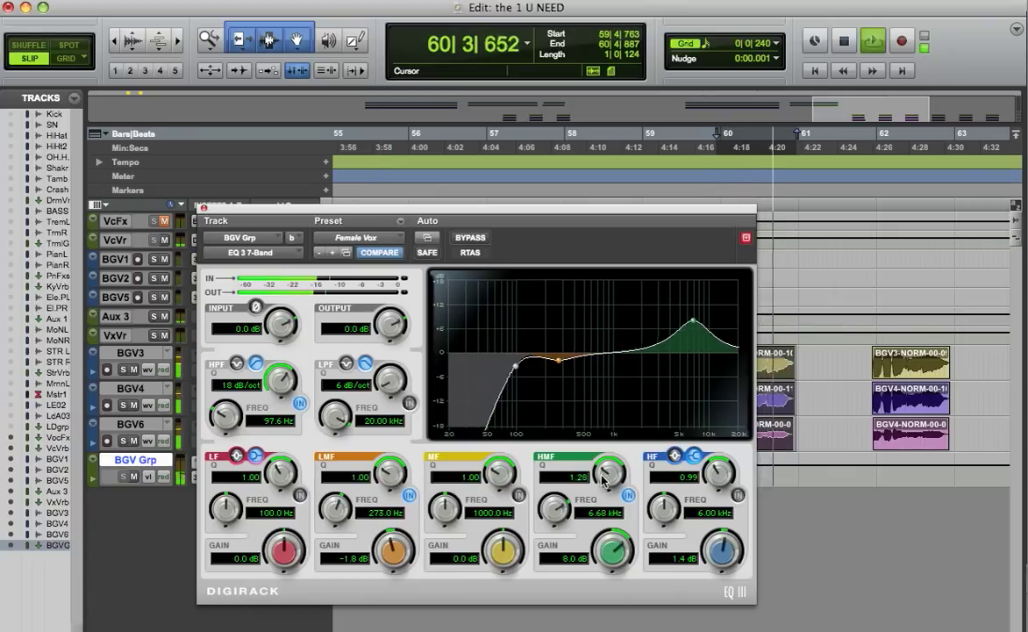
drag(602, 472, 603, 507)
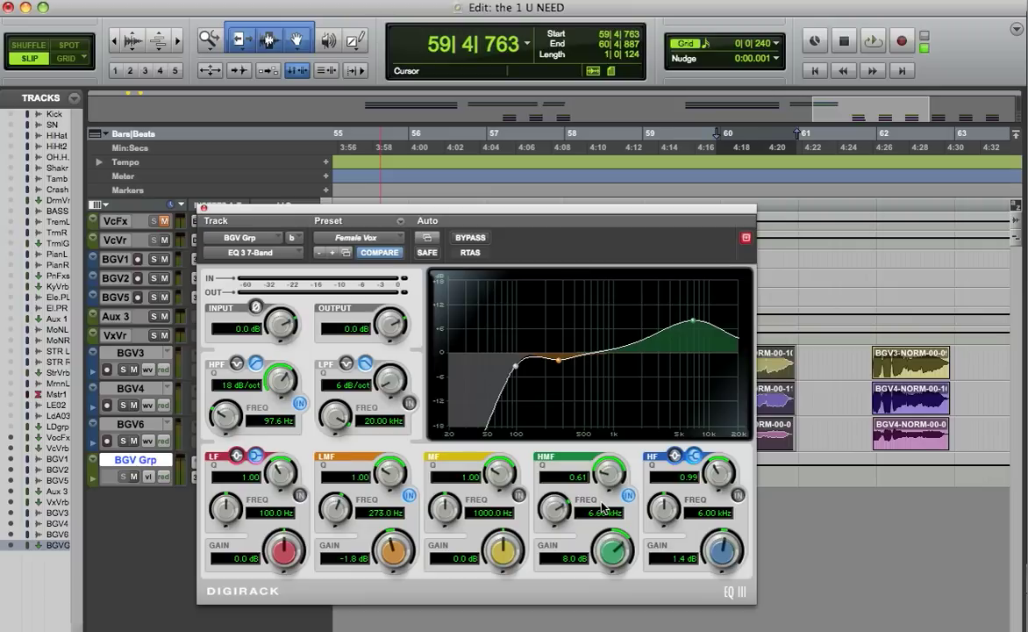
click(204, 208)
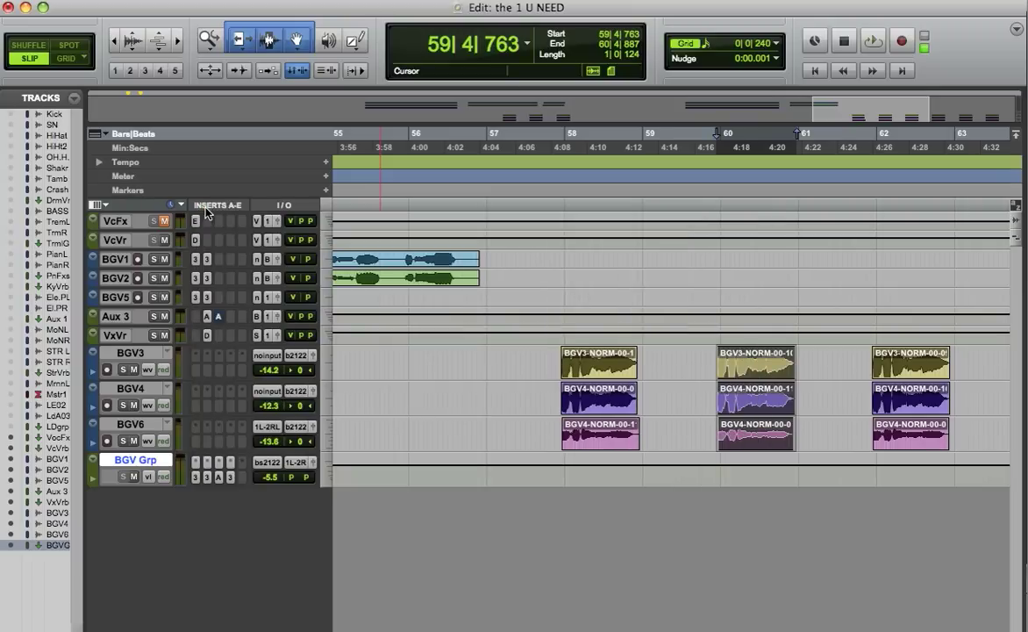